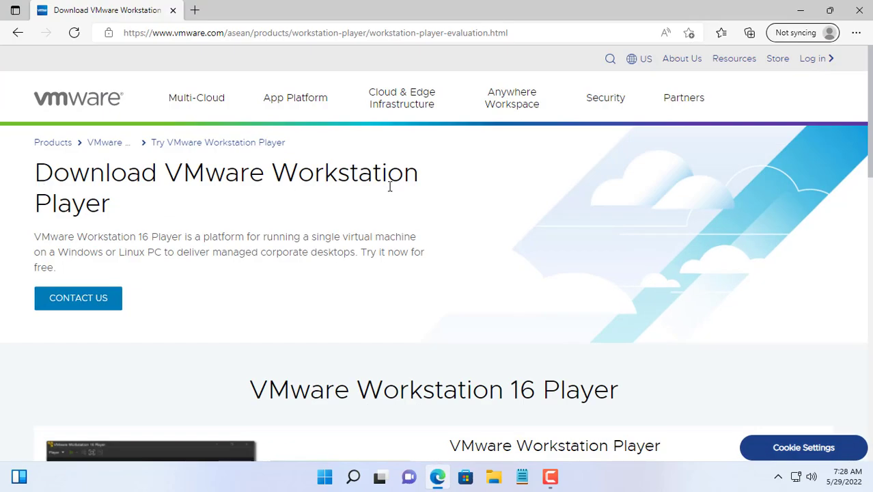
Download Workstation 16.0 Player for Windows and open the downloaded installer.
{"action": "scroll", "coordinate": [409, 198], "scroll_direction": "down", "scroll_amount": 8}
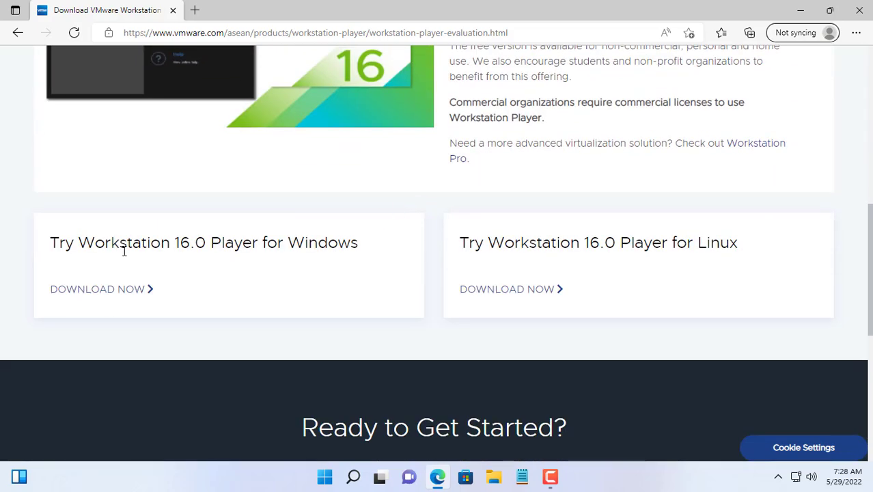
{"action": "left_click", "coordinate": [102, 291]}
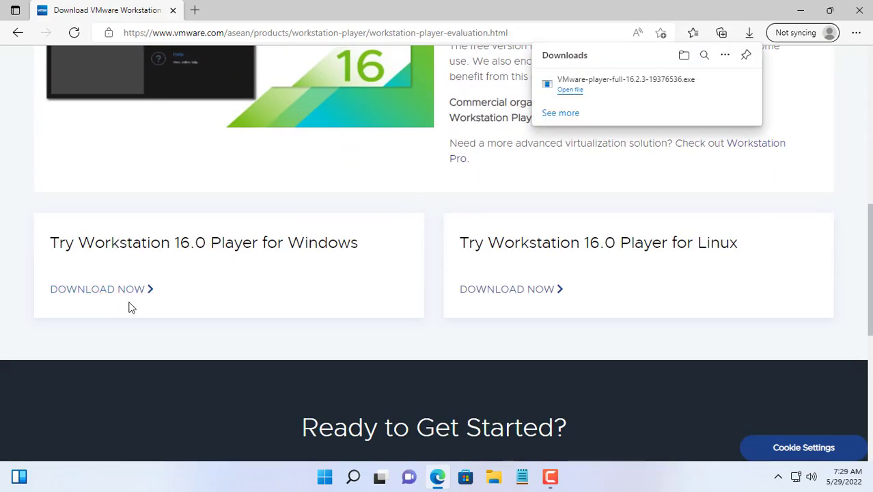
{"action": "left_click", "coordinate": [577, 94]}
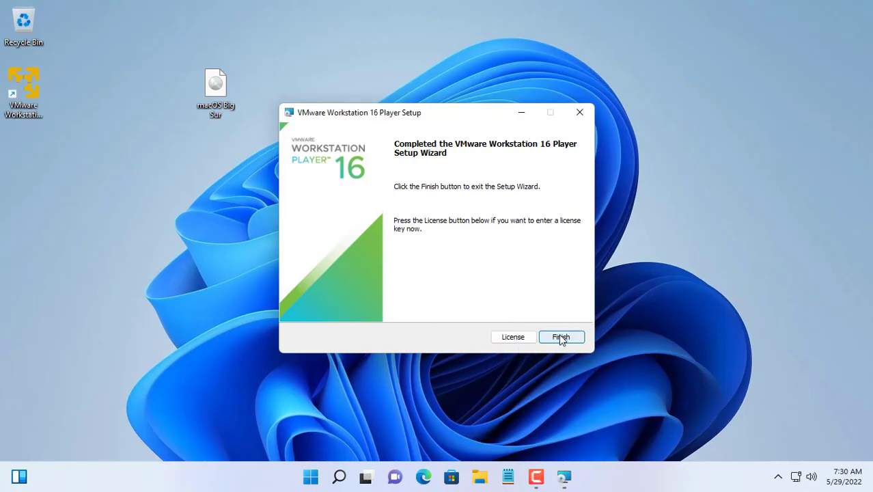
Finish the VMware Workstation 16 Player setup and accept the free non-commercial use option in the welcome dialog.
{"action": "left_click", "coordinate": [561, 337]}
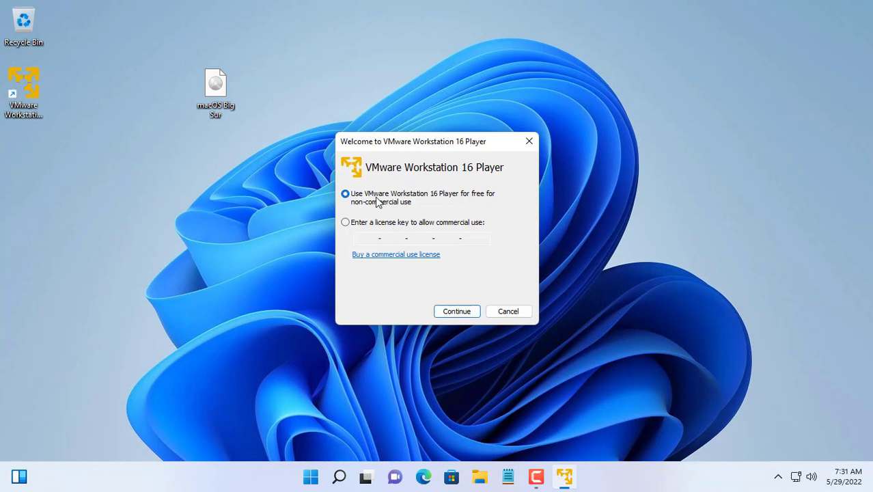
{"action": "left_click", "coordinate": [468, 313]}
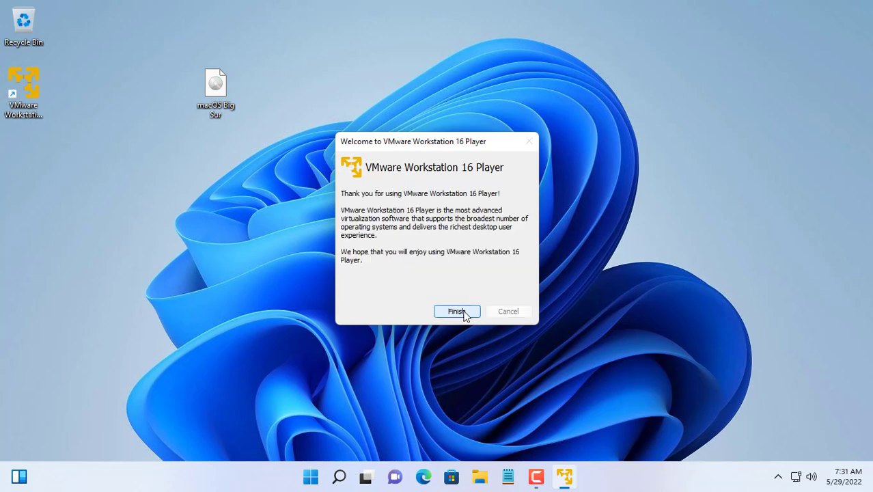
{"action": "left_click", "coordinate": [463, 312]}
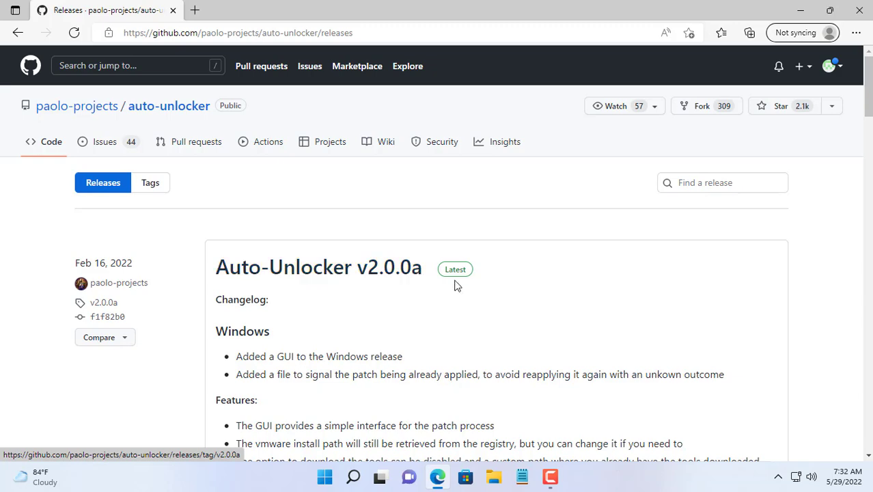
Download Unlocker-v2.0.0a-x64.zip from the Auto-Unlocker v2.0.0a release assets and show it in its folder.
{"action": "scroll", "coordinate": [455, 283], "scroll_direction": "down", "scroll_amount": 8}
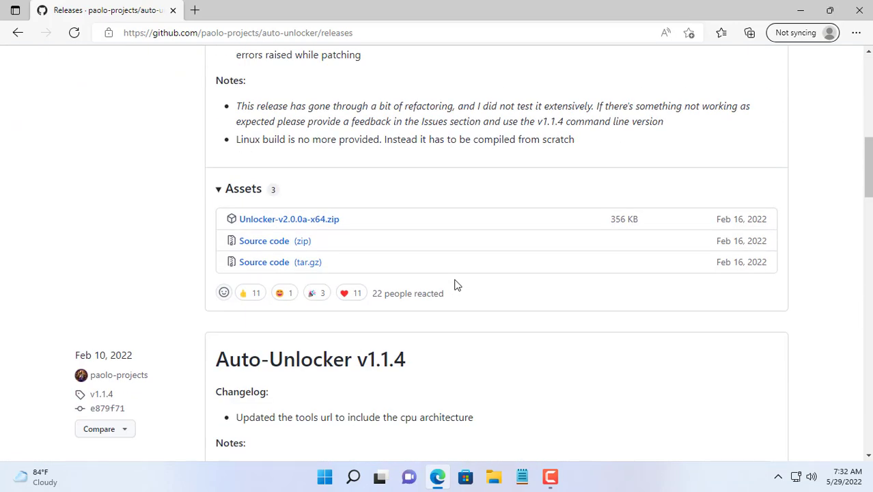
{"action": "left_click", "coordinate": [303, 222]}
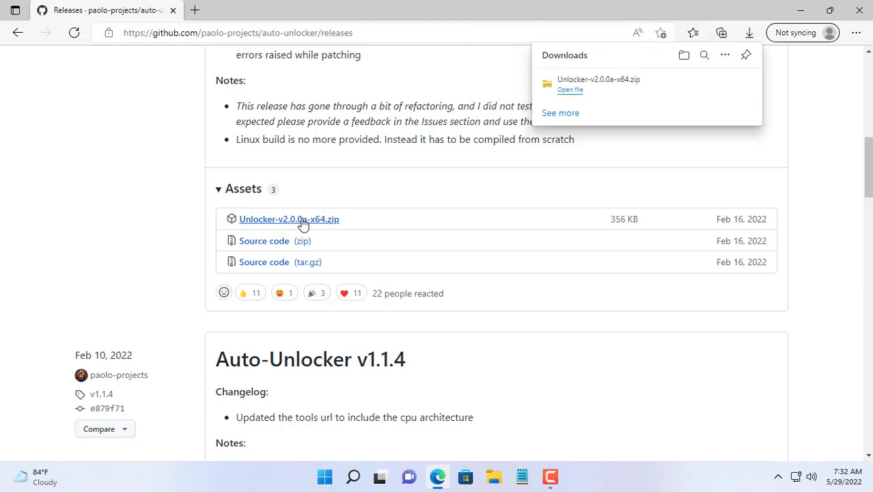
{"action": "left_click", "coordinate": [707, 87]}
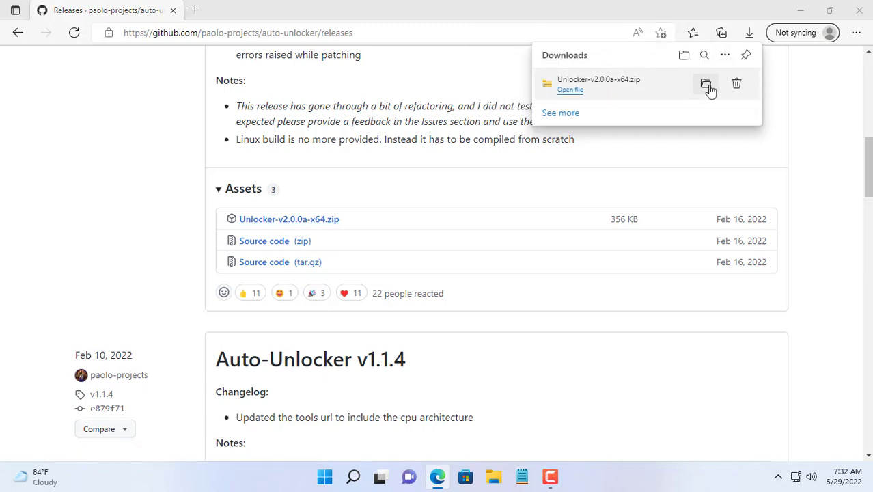
Extract the Unlocker-v2.0.0a-x64 archive into the suggested folder in Downloads.
{"action": "right_click", "coordinate": [176, 133]}
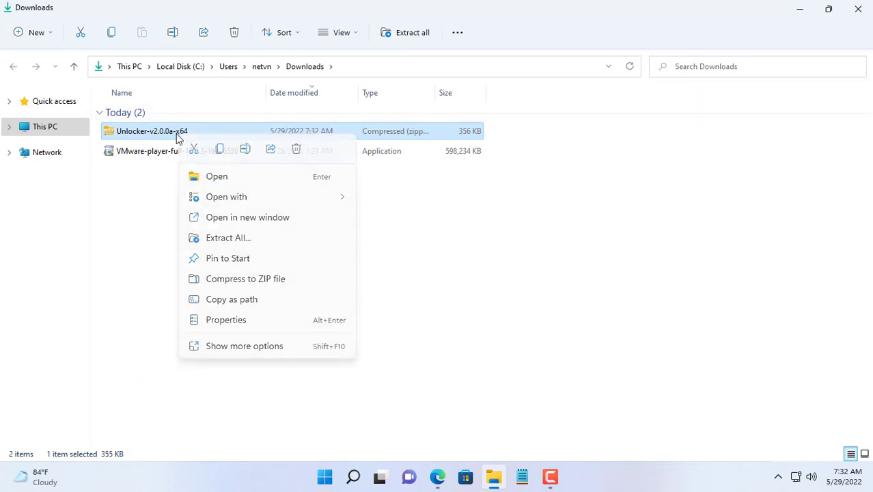
{"action": "left_click", "coordinate": [218, 240]}
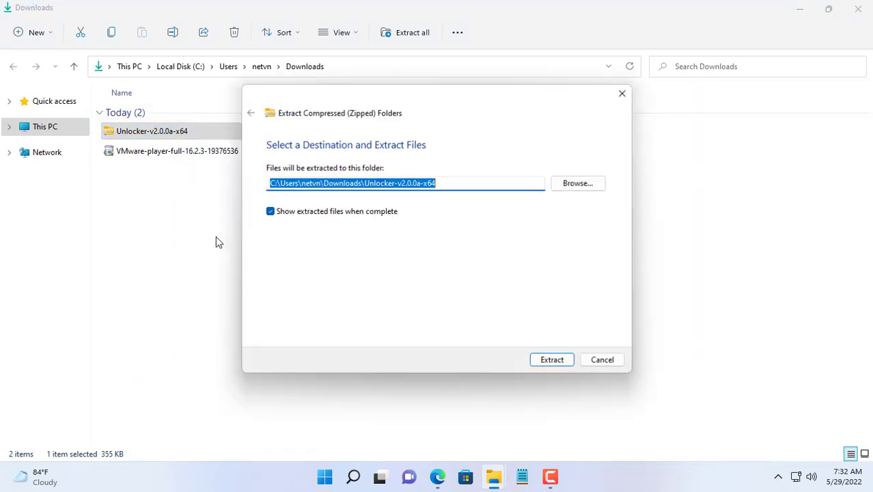
{"action": "left_click", "coordinate": [550, 361]}
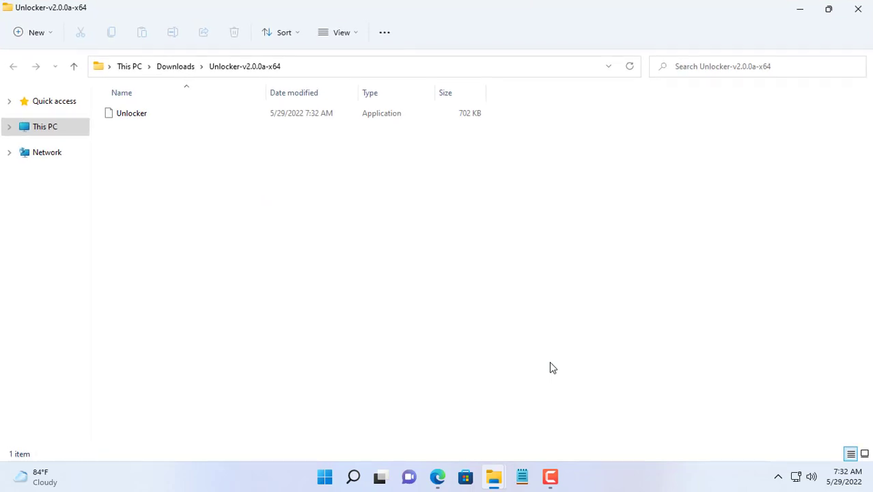
Run Unlocker as administrator, patch the VMware Player installation with tool download enabled, and close Auto-Unlocker.
{"action": "left_click", "coordinate": [142, 118]}
{"action": "right_click", "coordinate": [142, 117]}
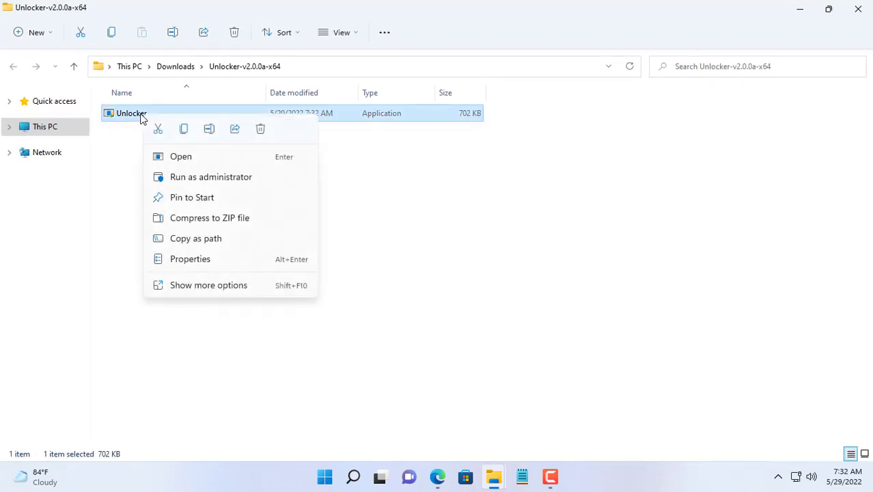
{"action": "left_click", "coordinate": [166, 181]}
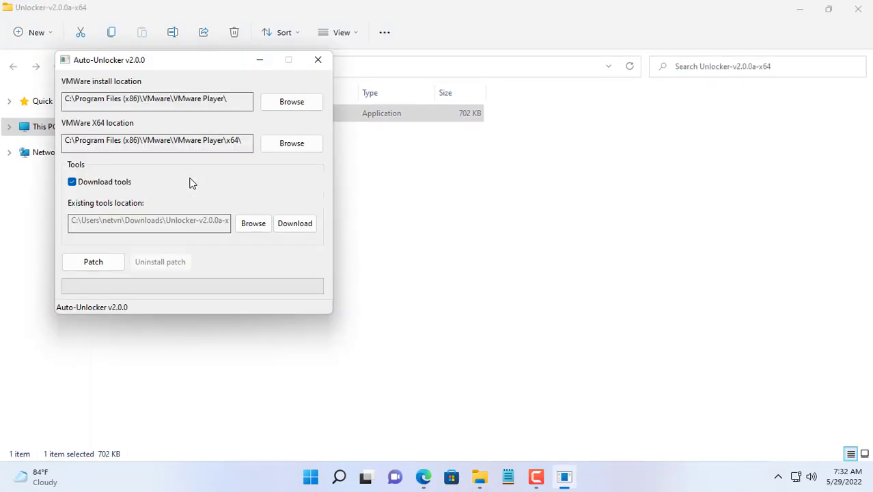
{"action": "left_click", "coordinate": [106, 264]}
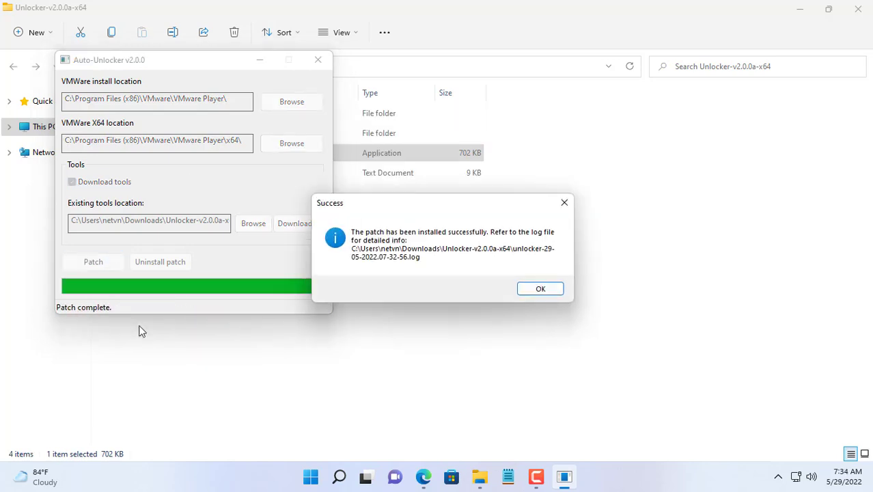
{"action": "left_click", "coordinate": [540, 289]}
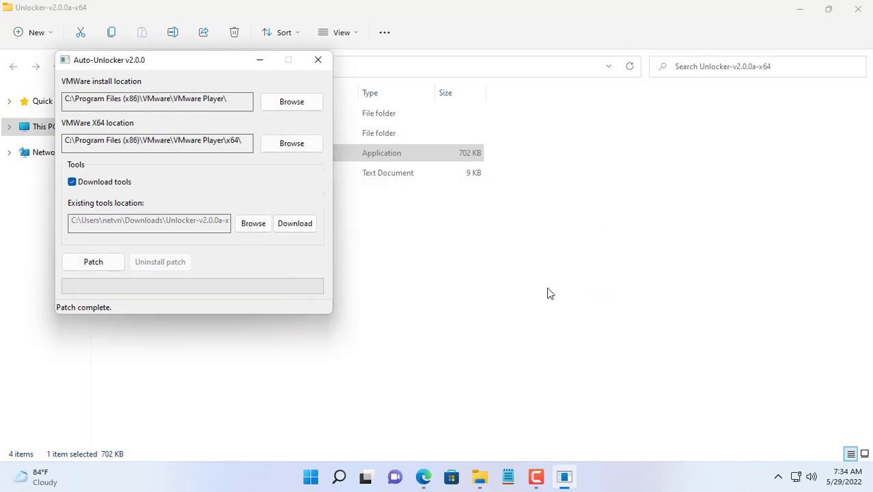
{"action": "left_click", "coordinate": [318, 61]}
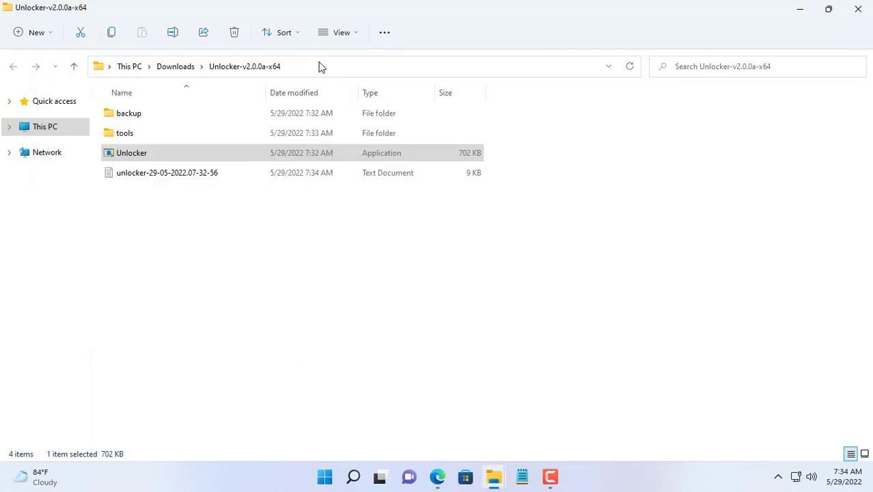
Launch VMware Workstation 16 Player from the desktop and start a new virtual machine using the macOS Big Sur ISO as installer image.
{"action": "key", "text": "super+d"}
{"action": "double_click", "coordinate": [34, 123]}
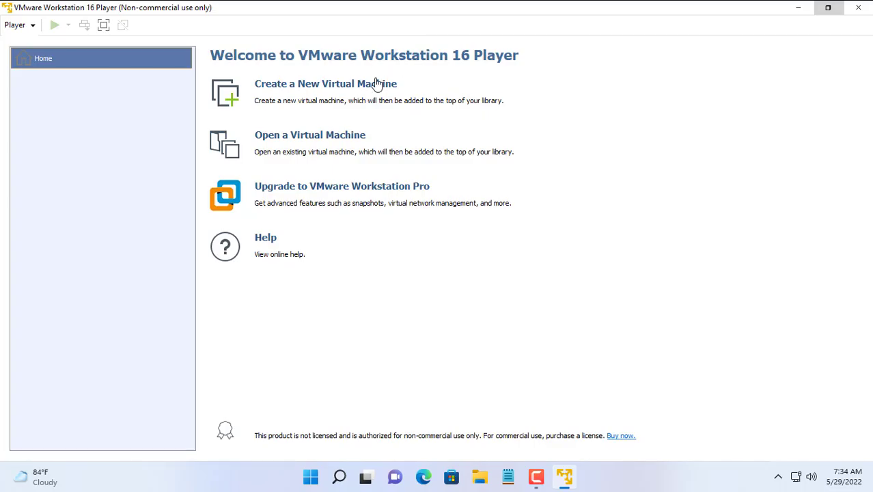
{"action": "left_click", "coordinate": [349, 89]}
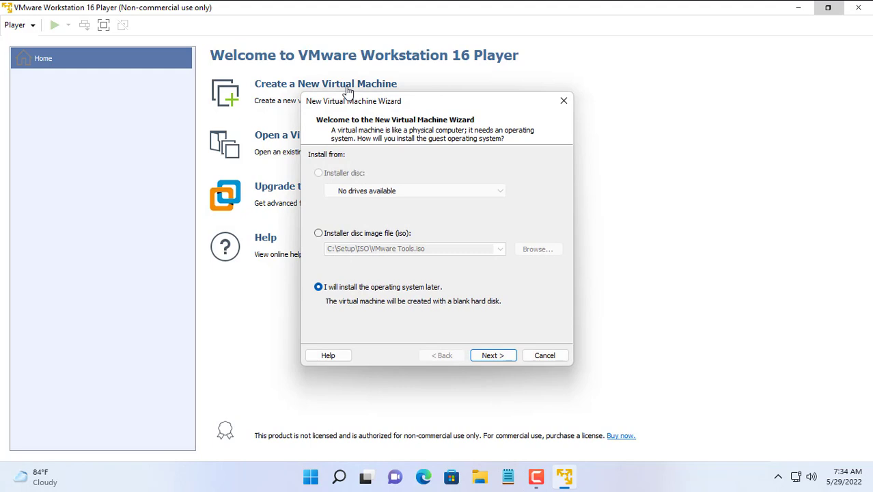
{"action": "left_click", "coordinate": [409, 234]}
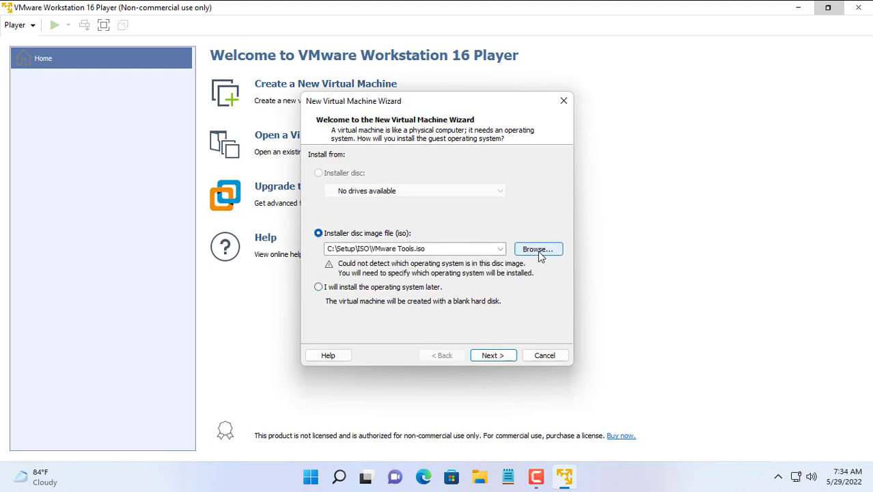
{"action": "left_click", "coordinate": [538, 249]}
{"action": "left_click", "coordinate": [454, 229]}
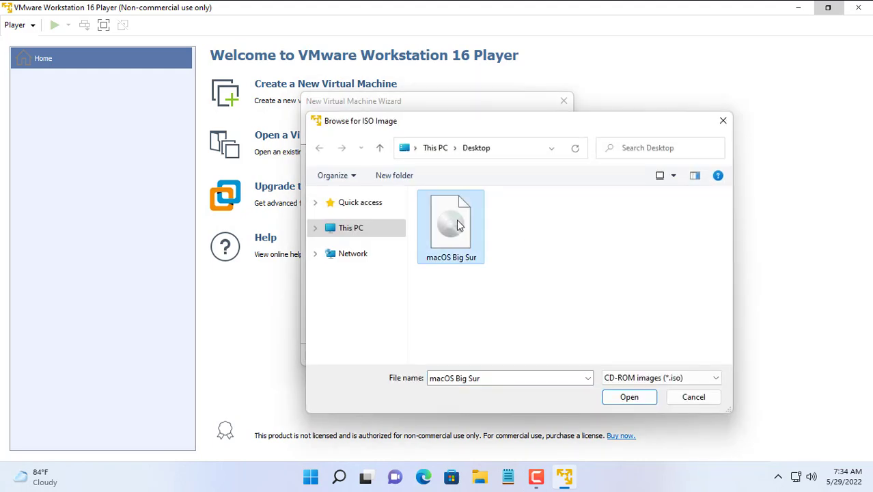
{"action": "left_click", "coordinate": [628, 398]}
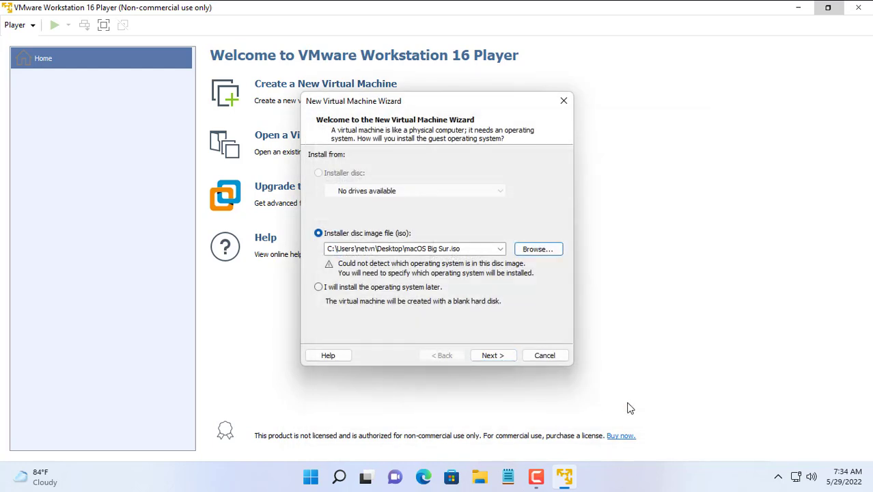
{"action": "left_click", "coordinate": [492, 355]}
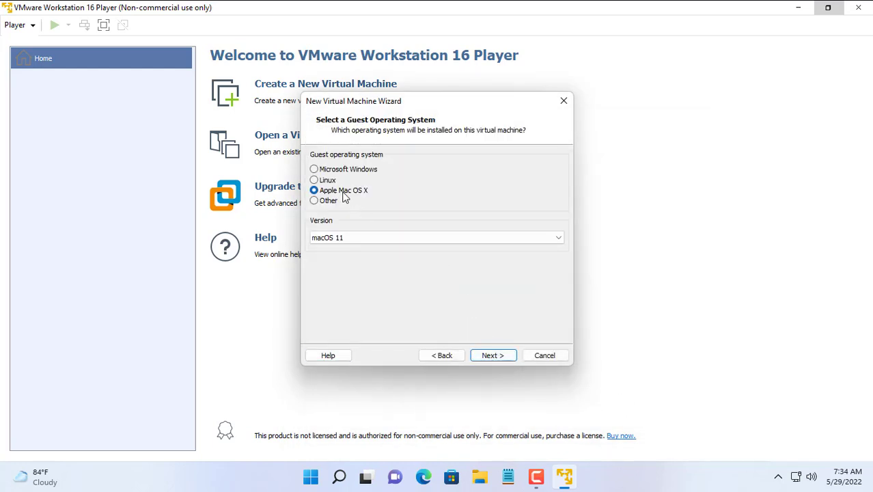
Set the guest operating system to Apple Mac OS X, version macOS 11, and continue the wizard.
{"action": "left_click", "coordinate": [392, 239]}
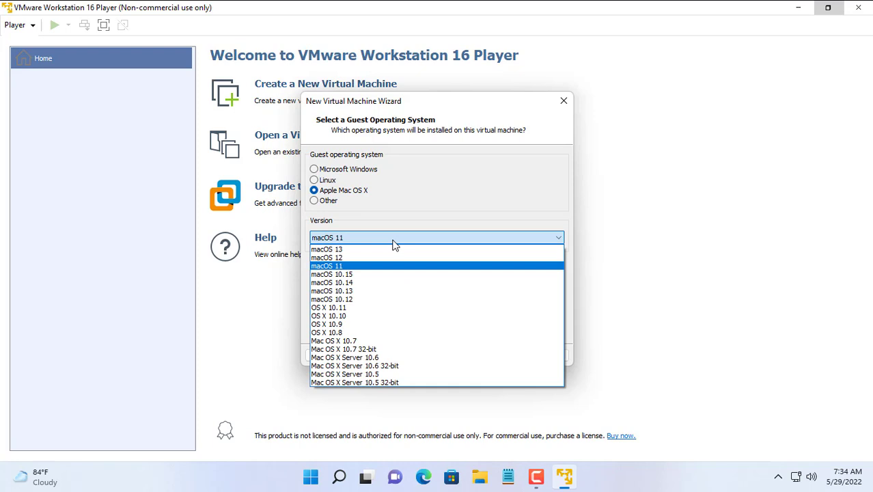
{"action": "left_click", "coordinate": [393, 265]}
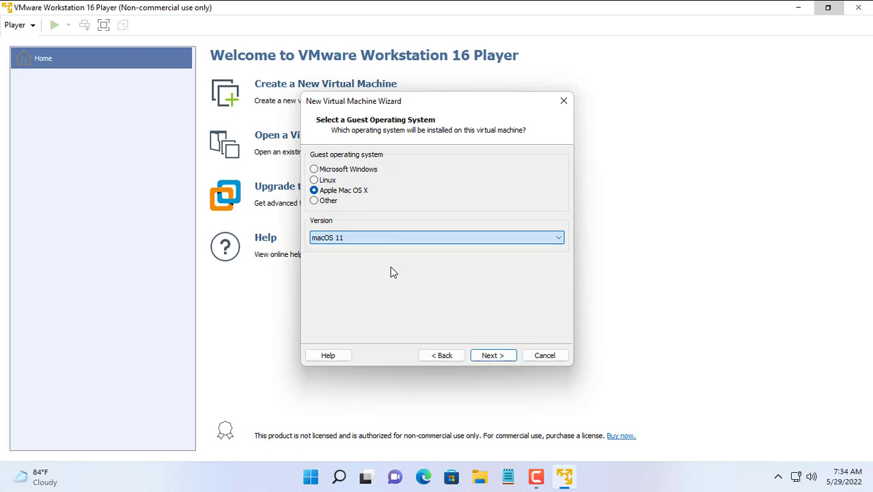
{"action": "left_click", "coordinate": [492, 356]}
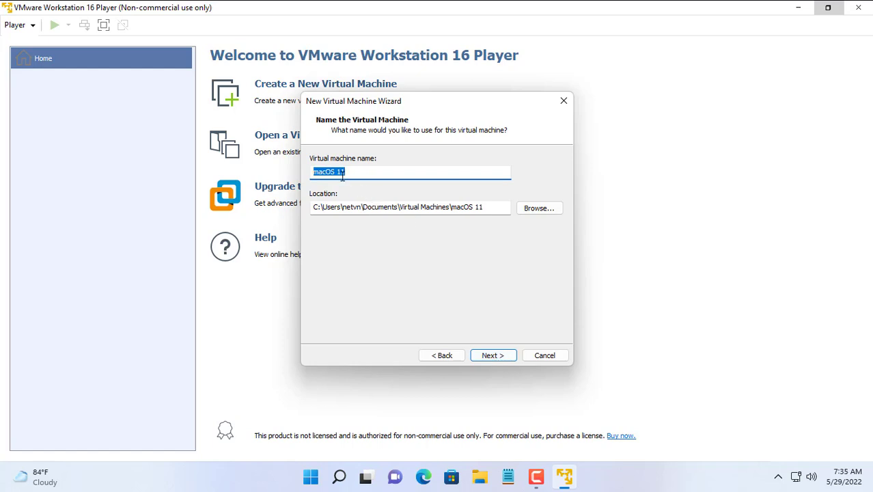
Name the virtual machine macOS and accept its storage location.
{"action": "left_click_drag", "start_coordinate": [334, 174], "coordinate": [366, 172]}
{"action": "key", "text": "BackSpace"}
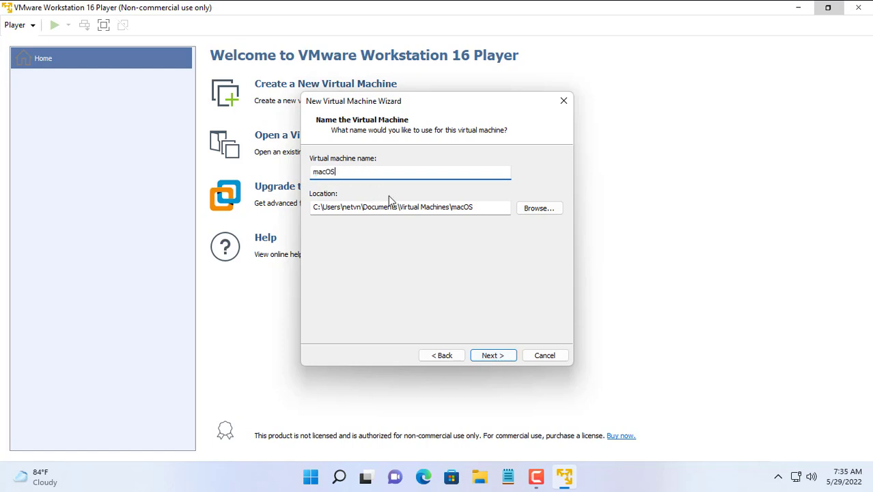
{"action": "left_click", "coordinate": [492, 355]}
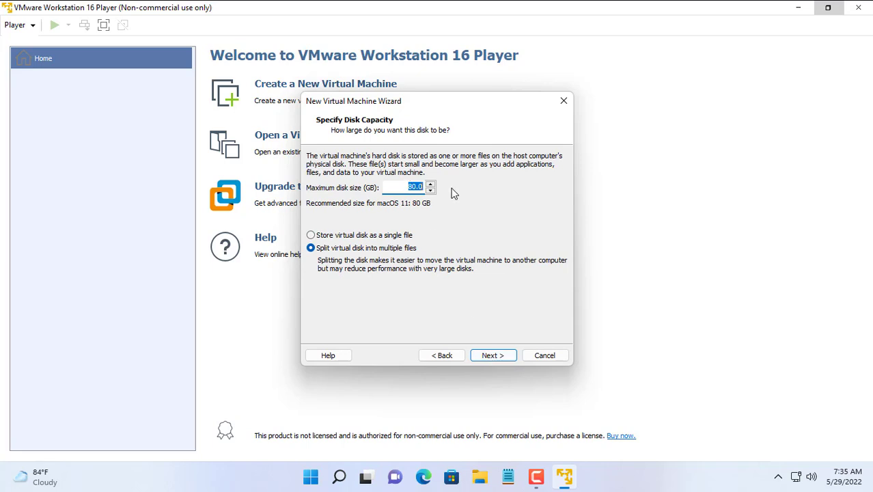
Set the maximum disk size to 100 GB, split into multiple files, and create the virtual machine.
{"action": "type", "text": "1"}
{"action": "left_click", "coordinate": [501, 356]}
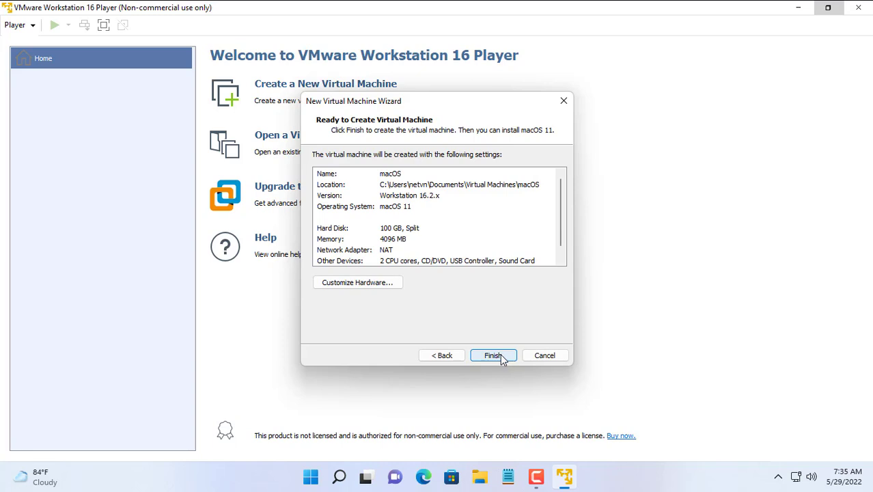
{"action": "left_click", "coordinate": [501, 356]}
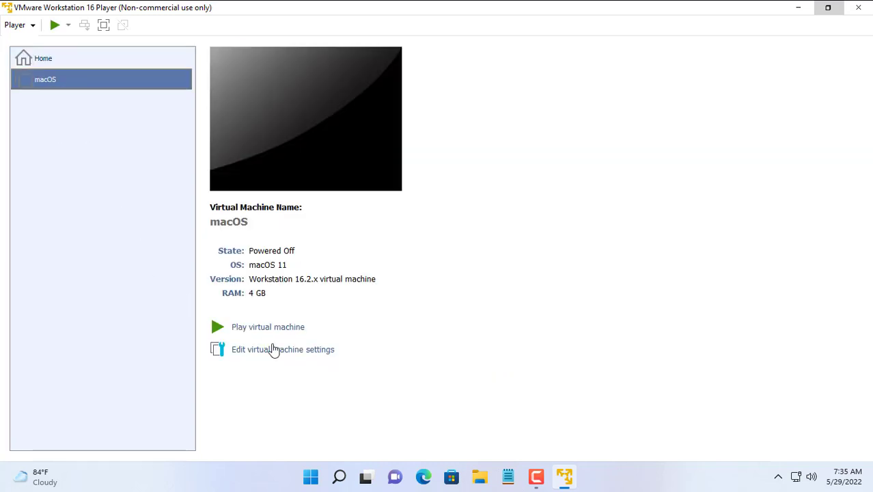
Edit the macOS virtual machine's settings and set its memory to 8192 MB.
{"action": "left_click", "coordinate": [294, 352]}
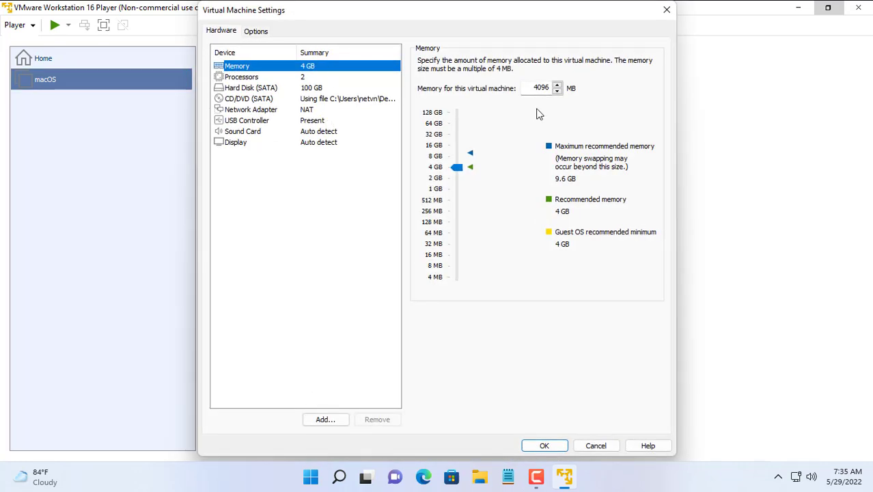
{"action": "left_click", "coordinate": [532, 87]}
{"action": "double_click", "coordinate": [533, 87]}
{"action": "type", "text": "8192"}
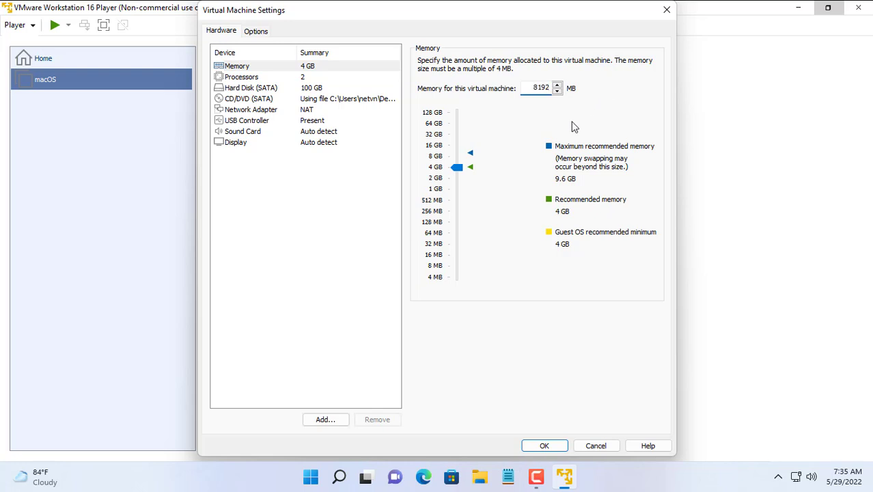
Set the virtual machine's number of processor cores to 4 and display the network adapter settings.
{"action": "left_click", "coordinate": [325, 79]}
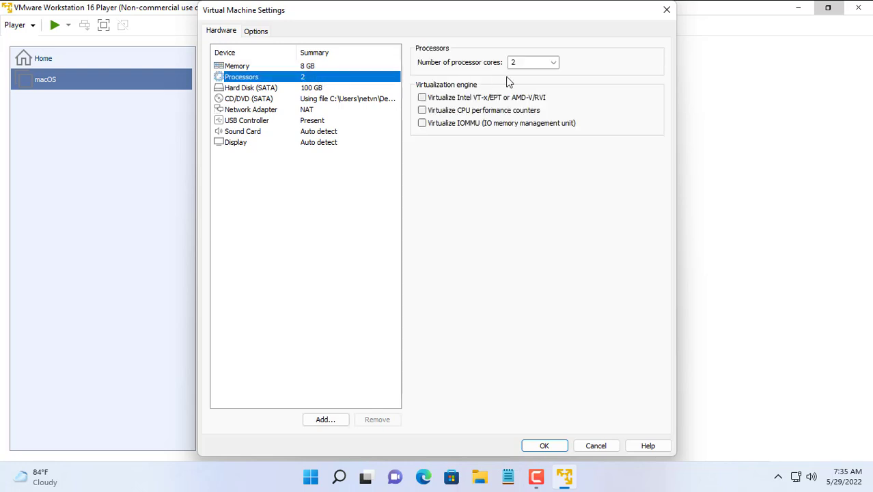
{"action": "left_click", "coordinate": [554, 63]}
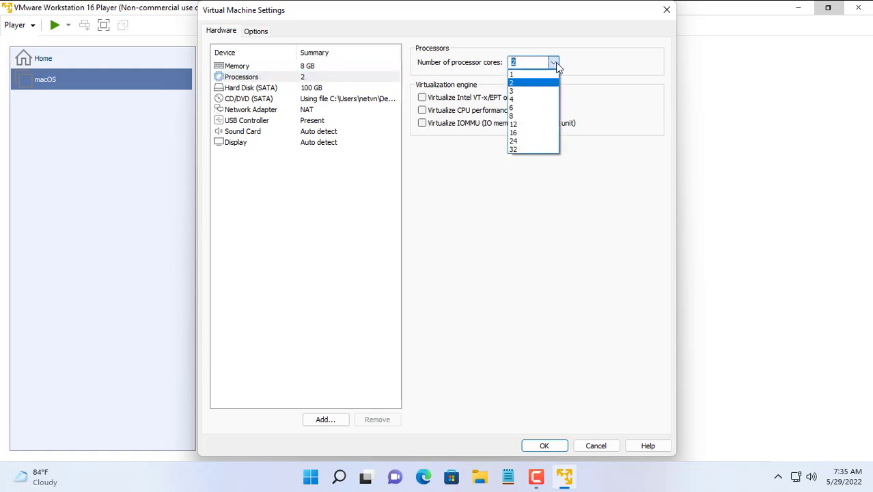
{"action": "left_click", "coordinate": [539, 98]}
{"action": "left_click", "coordinate": [293, 110]}
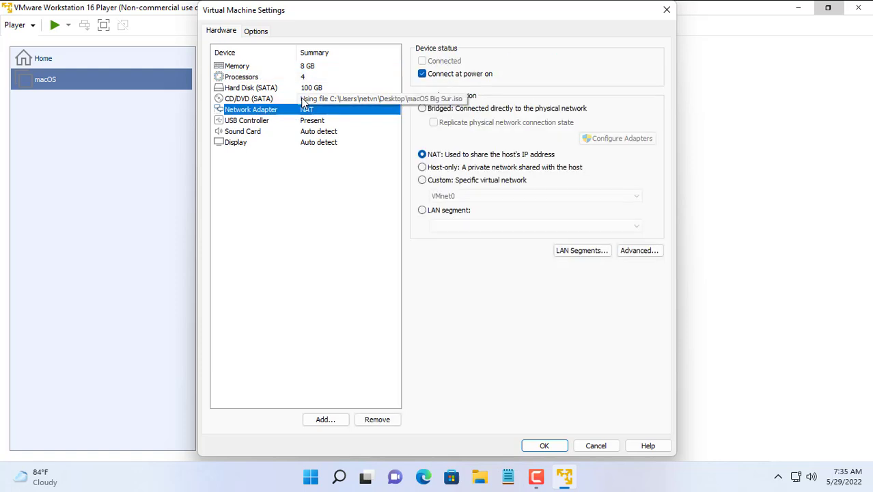
Save the hardware settings, then start the macOS virtual machine and continue in English.
{"action": "left_click", "coordinate": [541, 445]}
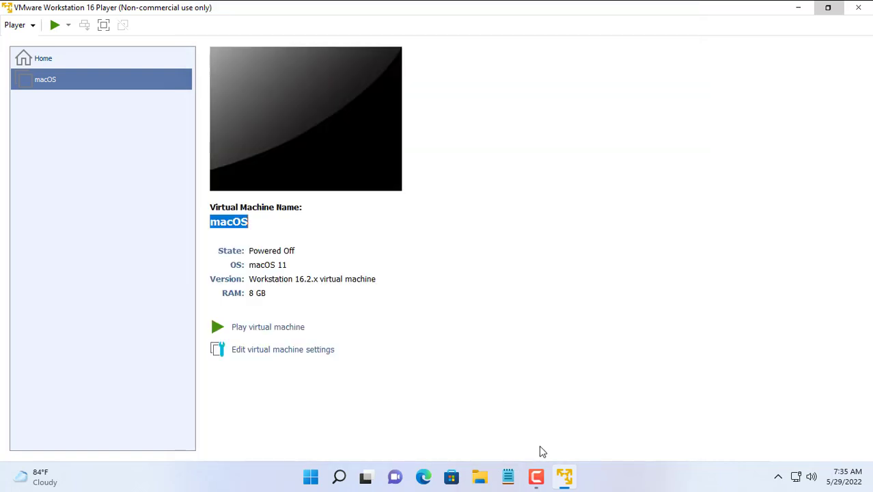
{"action": "left_click", "coordinate": [271, 327]}
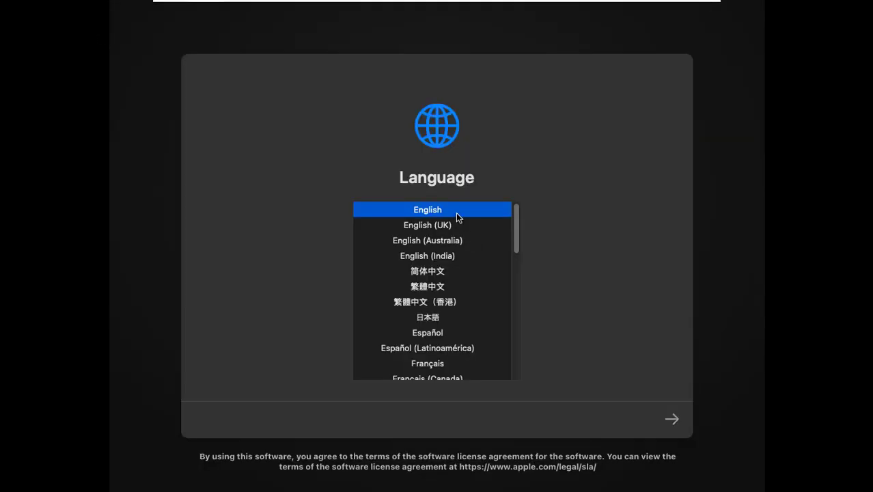
{"action": "left_click", "coordinate": [675, 426]}
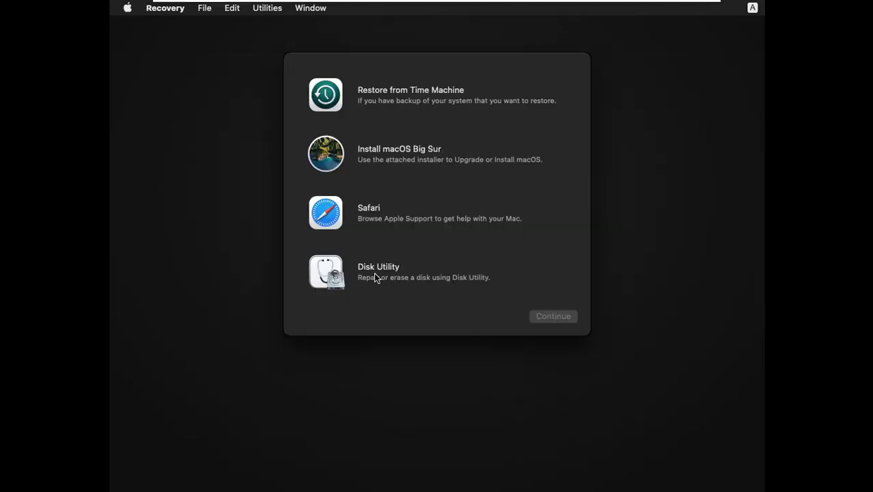
Erase VMware Virtual SATA Hard Drive Media as macos with APFS format and GUID Partition Map, and quit Disk Utility.
{"action": "left_click", "coordinate": [360, 276]}
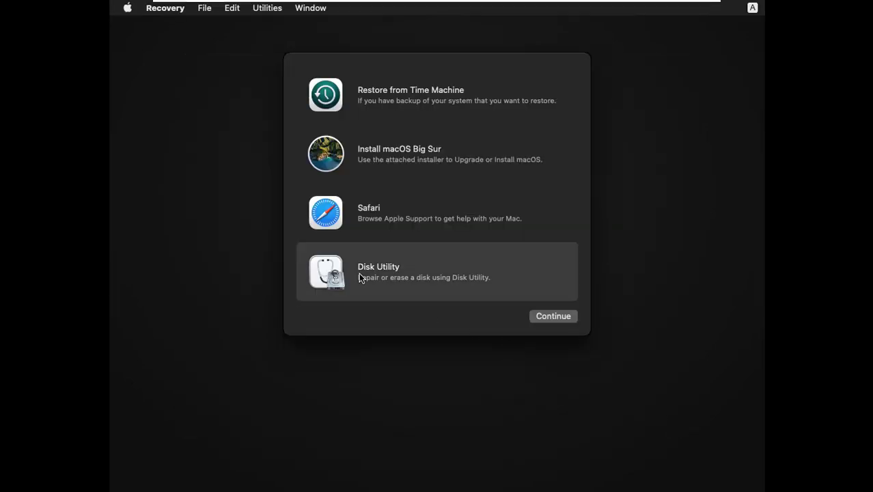
{"action": "left_click", "coordinate": [543, 315]}
{"action": "left_click", "coordinate": [183, 128]}
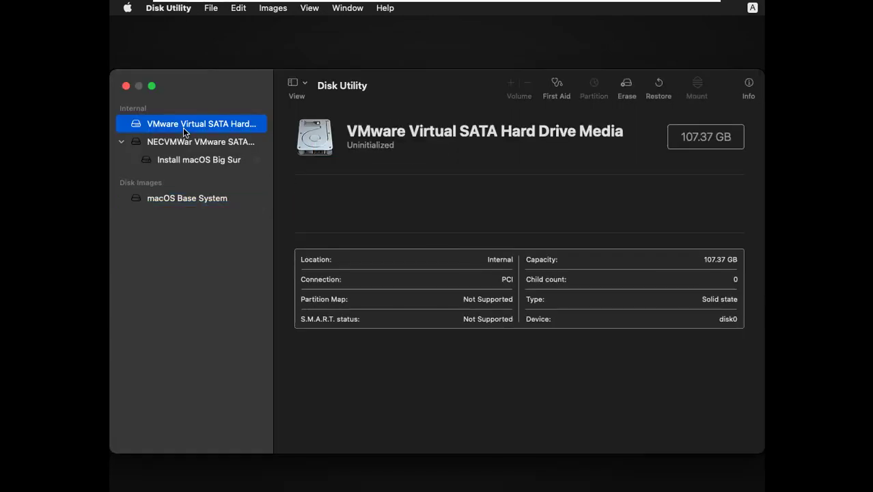
{"action": "left_click", "coordinate": [627, 85]}
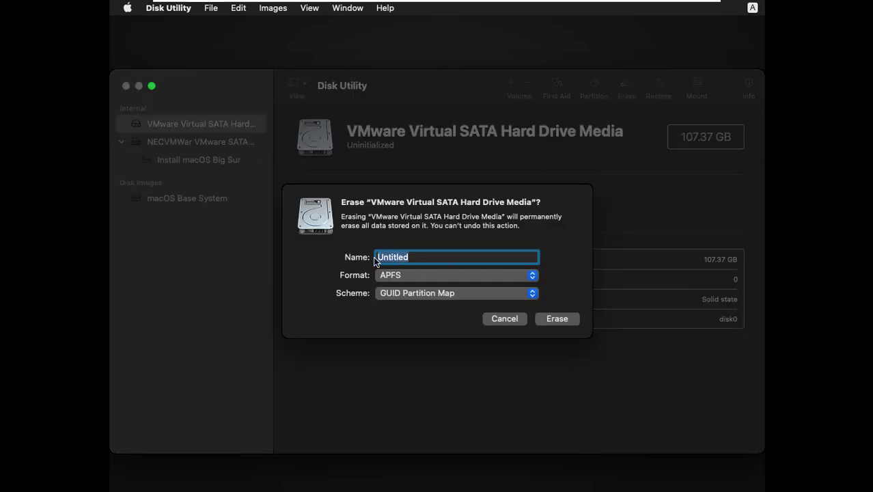
{"action": "type", "text": "macos"}
{"action": "left_click", "coordinate": [557, 318]}
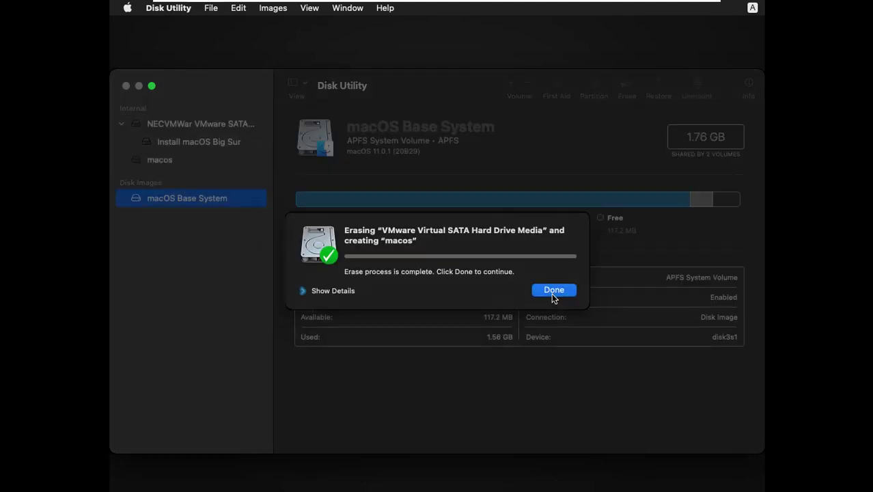
{"action": "left_click", "coordinate": [553, 296]}
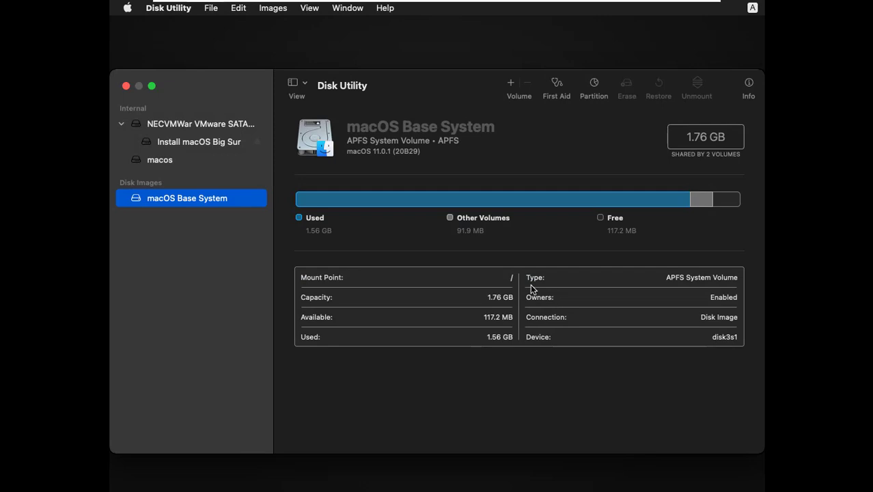
{"action": "left_click", "coordinate": [162, 9]}
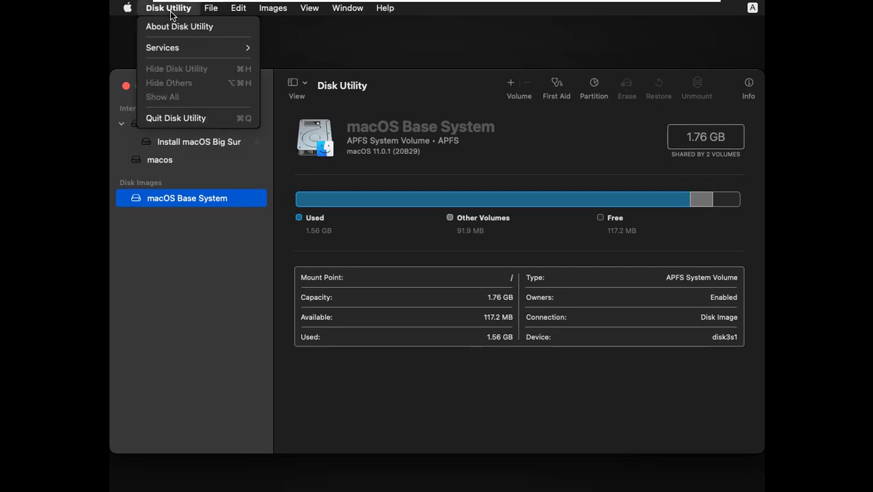
{"action": "left_click", "coordinate": [203, 120]}
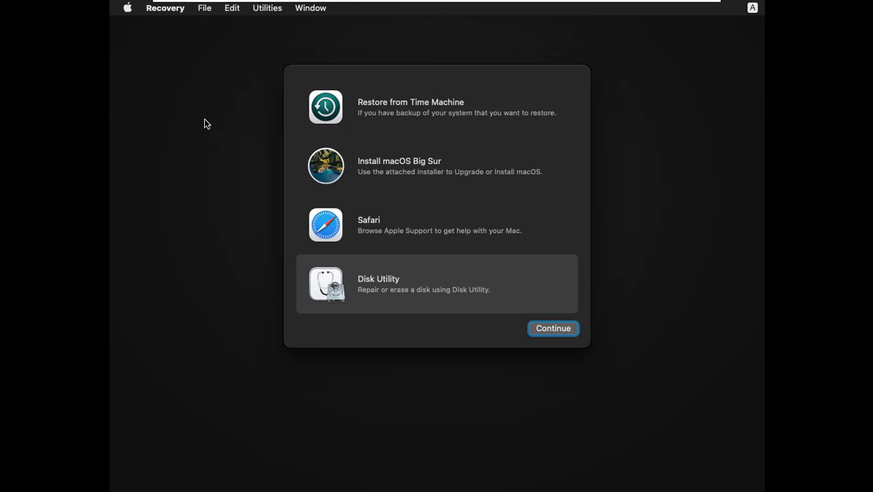
Start the macOS Big Sur installation, agree to the license, and choose the macos disk as destination.
{"action": "left_click", "coordinate": [354, 166]}
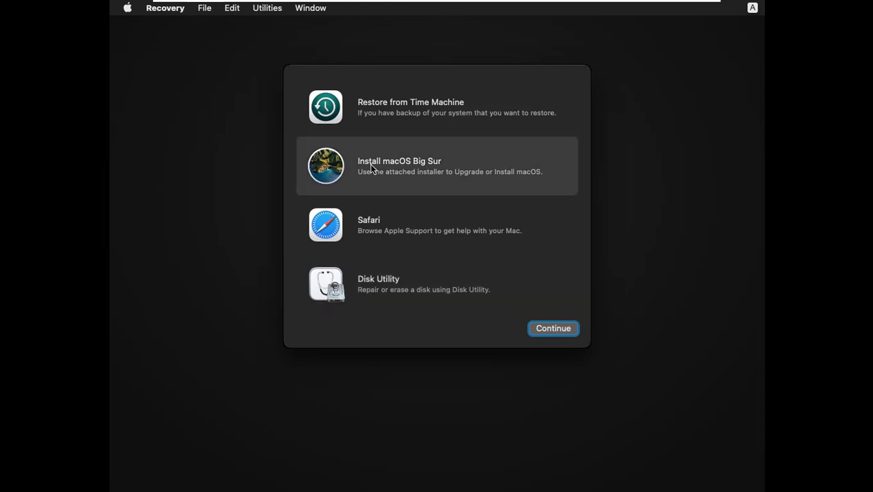
{"action": "left_click", "coordinate": [556, 333]}
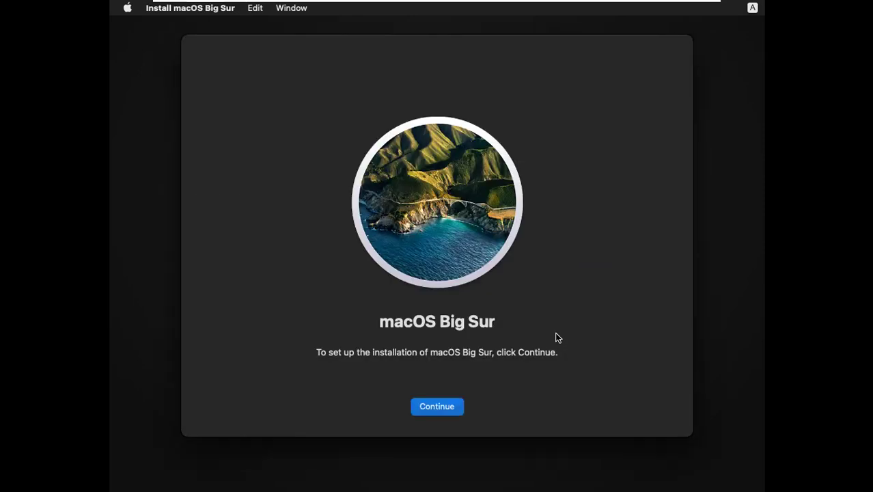
{"action": "left_click", "coordinate": [446, 405]}
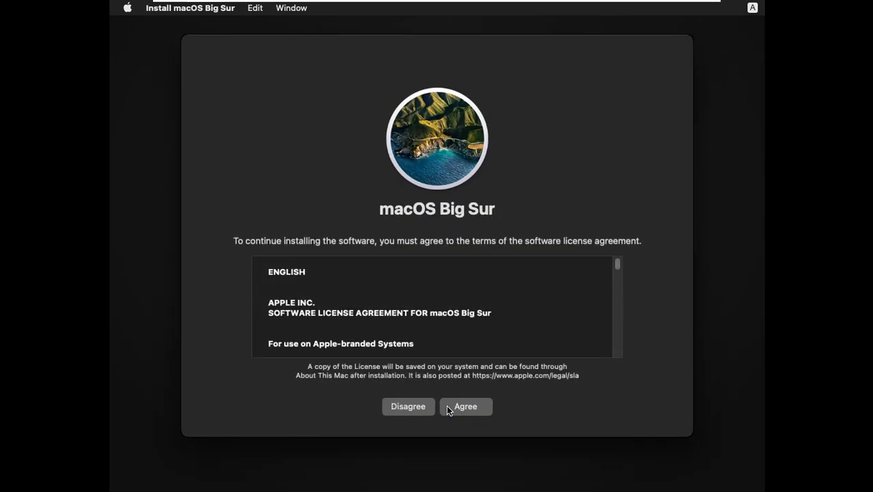
{"action": "left_click", "coordinate": [470, 404]}
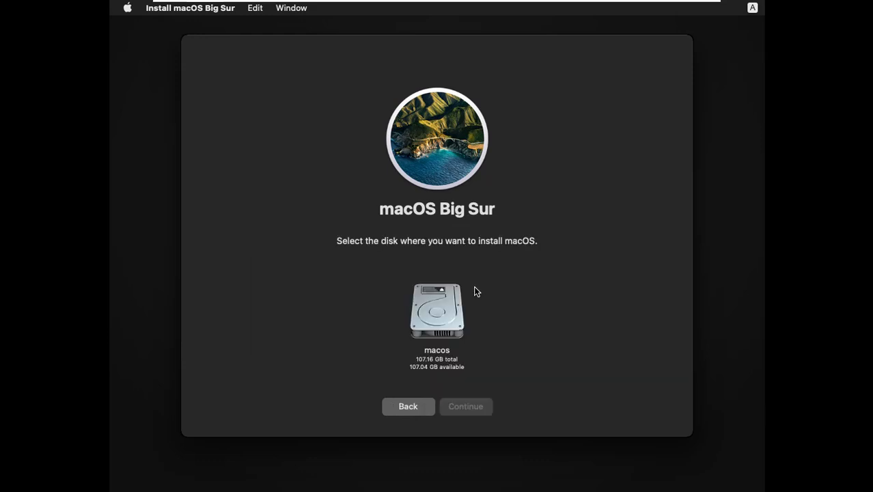
{"action": "left_click", "coordinate": [441, 323]}
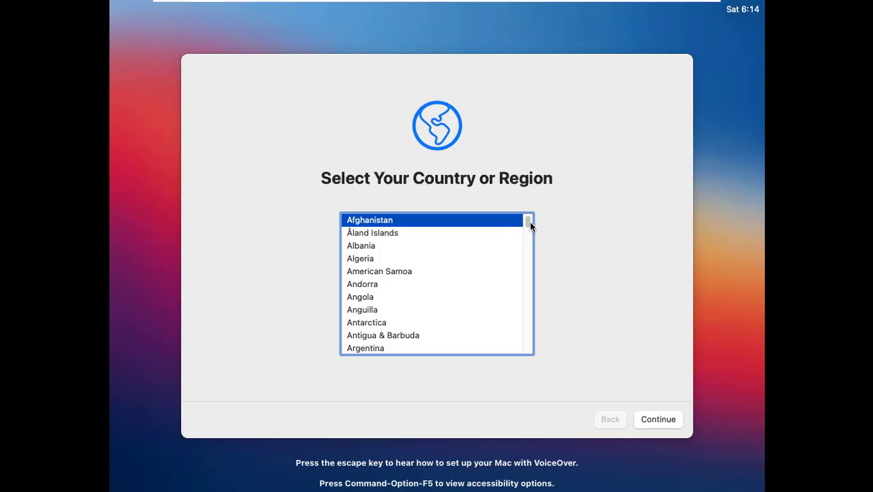
Set the country or region to United States and continue past the Data & Privacy page with default settings.
{"action": "left_click_drag", "start_coordinate": [529, 221], "coordinate": [515, 322]}
{"action": "left_click", "coordinate": [391, 296]}
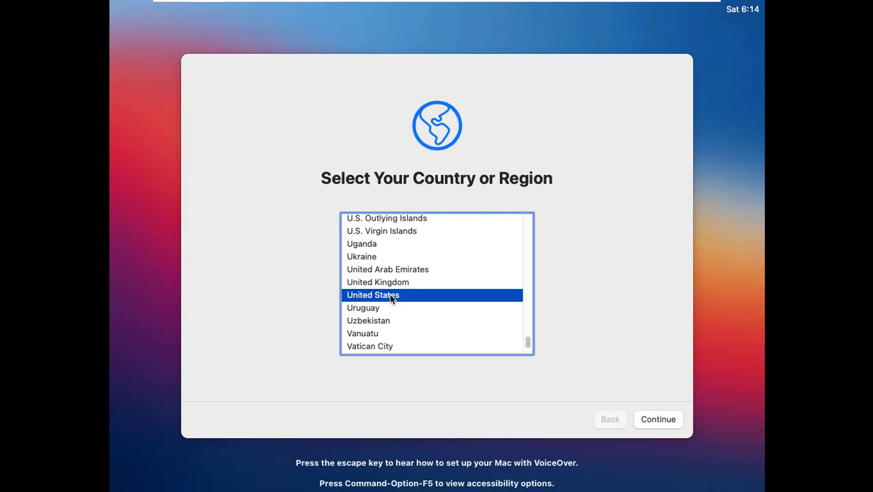
{"action": "left_click", "coordinate": [655, 419]}
{"action": "left_click", "coordinate": [652, 419]}
{"action": "left_click", "coordinate": [652, 420]}
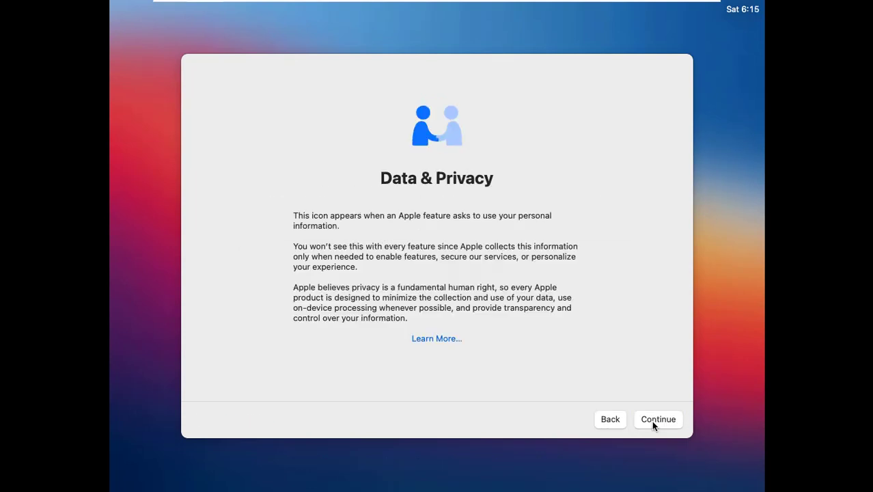
{"action": "left_click", "coordinate": [652, 419]}
Skip data migration and Apple ID sign-in, and agree to the terms and conditions.
{"action": "left_click", "coordinate": [212, 420]}
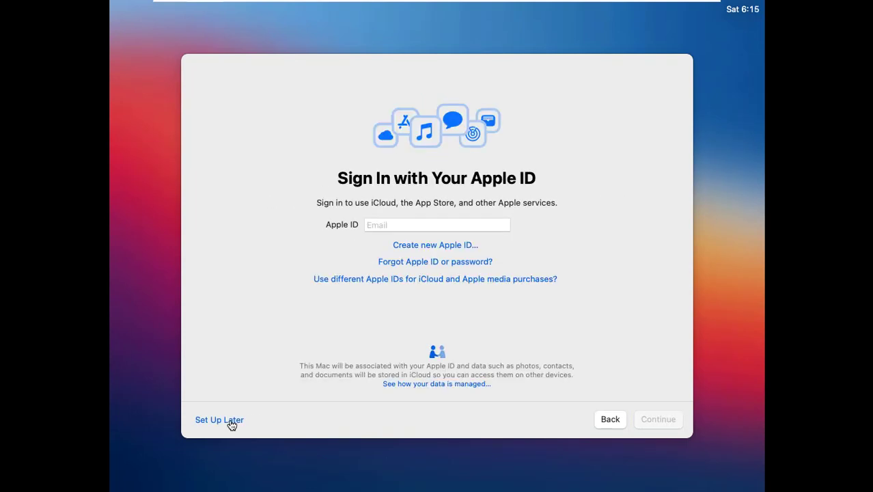
{"action": "left_click", "coordinate": [228, 420]}
{"action": "left_click", "coordinate": [472, 307]}
{"action": "left_click", "coordinate": [663, 418]}
{"action": "left_click", "coordinate": [480, 295]}
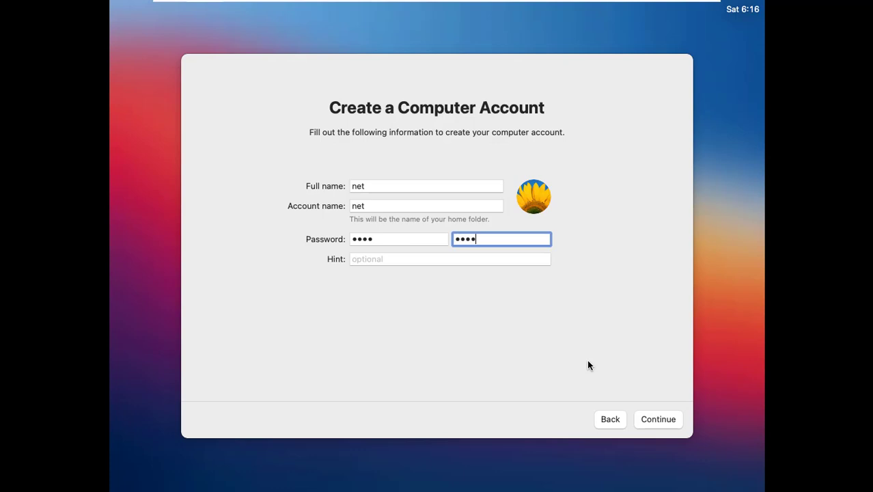
Create the computer account with its full name, account name and password, and continue through the Siri page.
{"action": "left_click", "coordinate": [648, 419]}
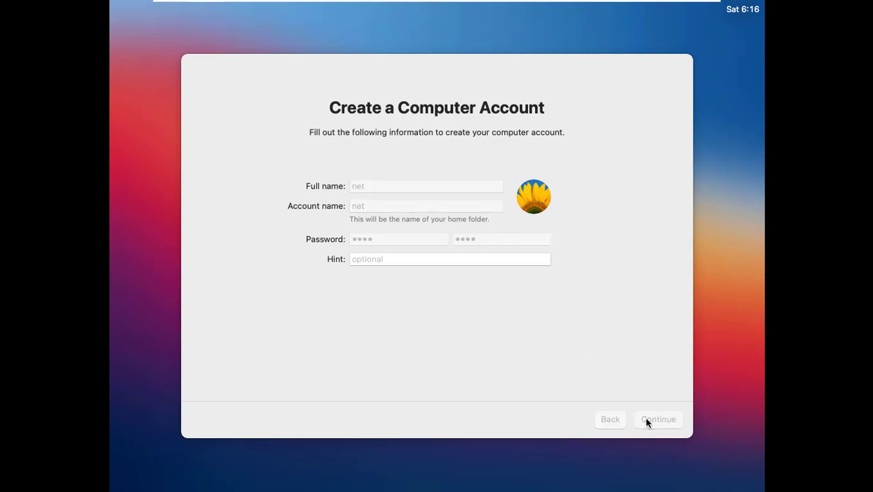
{"action": "left_click", "coordinate": [219, 421]}
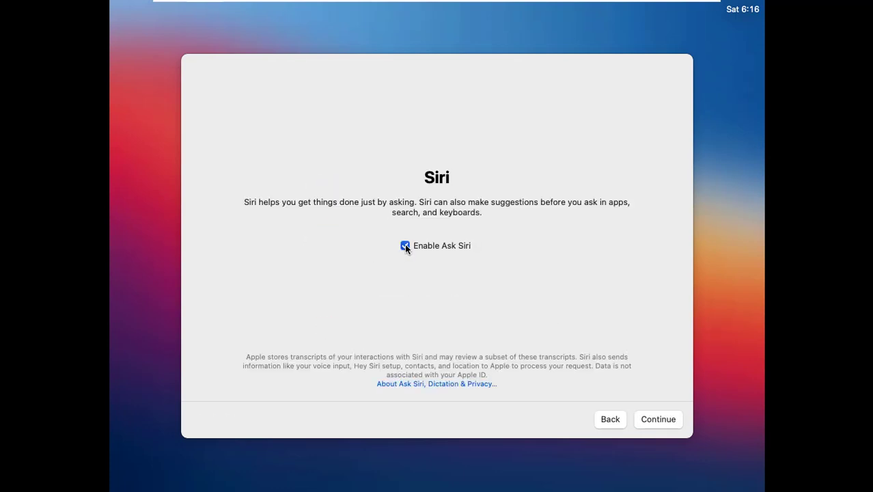
{"action": "left_click", "coordinate": [658, 420]}
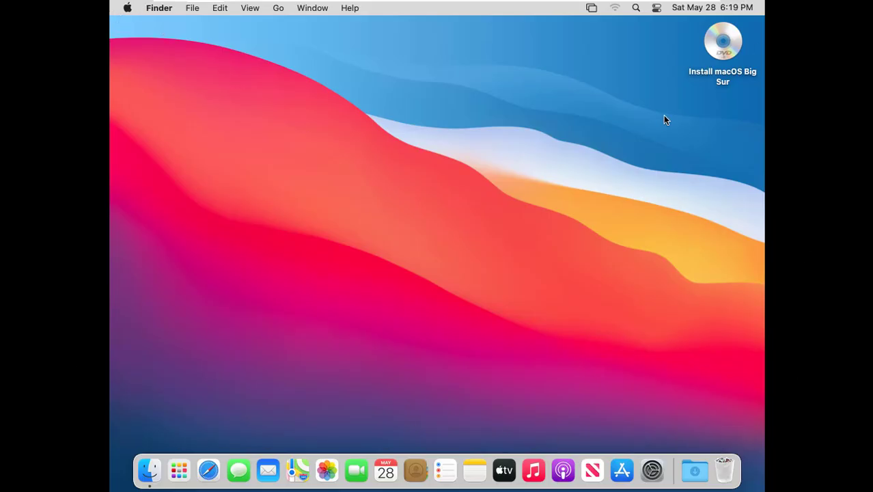
Eject the Install macOS Big Sur disc and set the virtual CD/DVD drive's ISO image to VMware Tools.iso on the Desktop.
{"action": "right_click", "coordinate": [727, 56]}
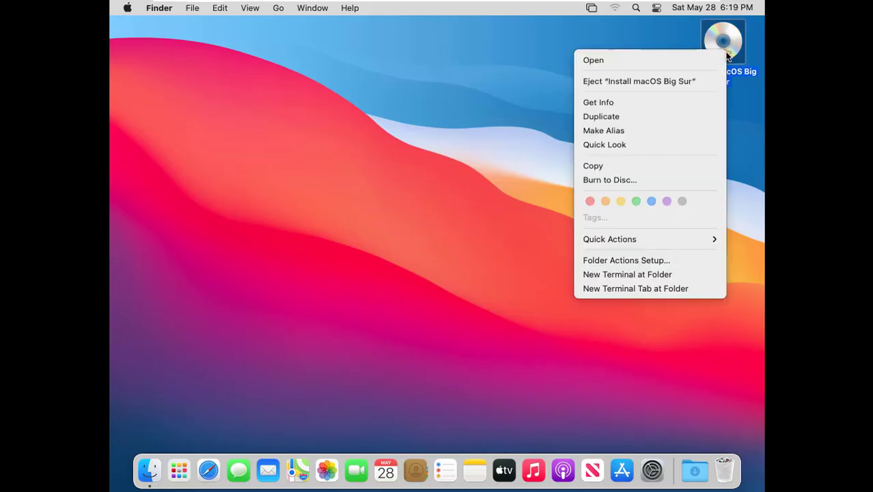
{"action": "left_click", "coordinate": [700, 84]}
{"action": "left_click", "coordinate": [208, 8]}
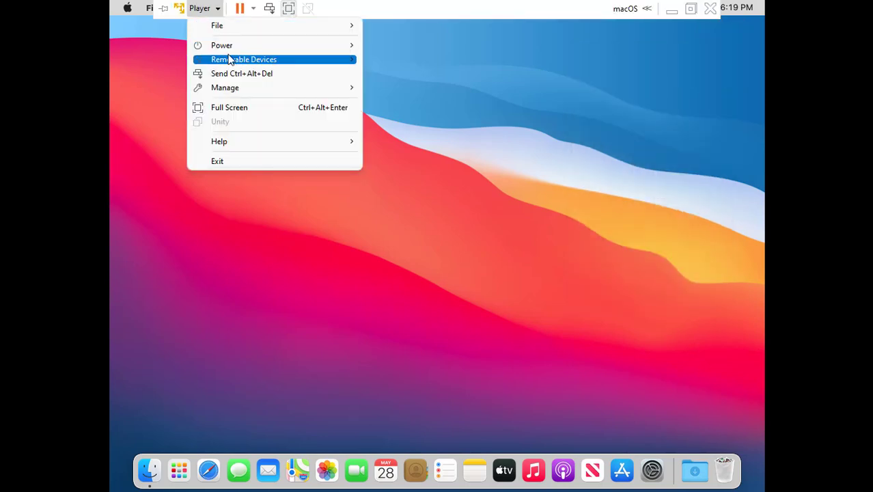
{"action": "mouse_move", "coordinate": [254, 60]}
{"action": "mouse_move", "coordinate": [401, 63]}
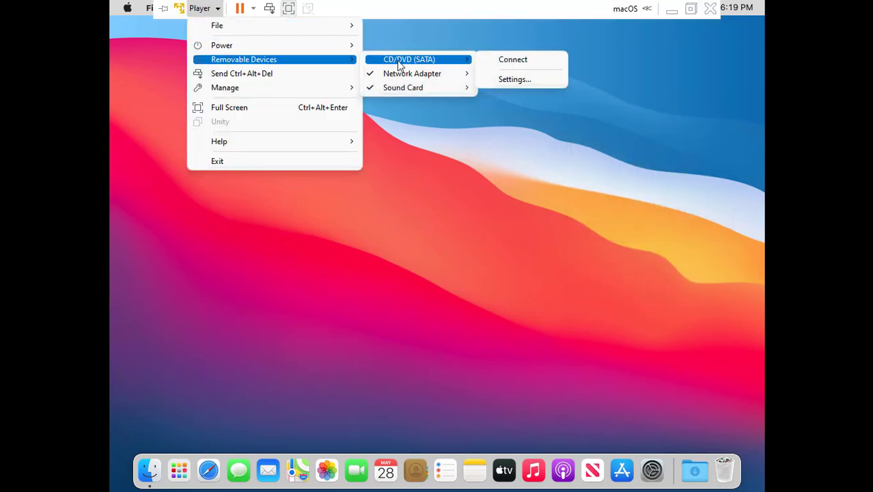
{"action": "left_click", "coordinate": [502, 79]}
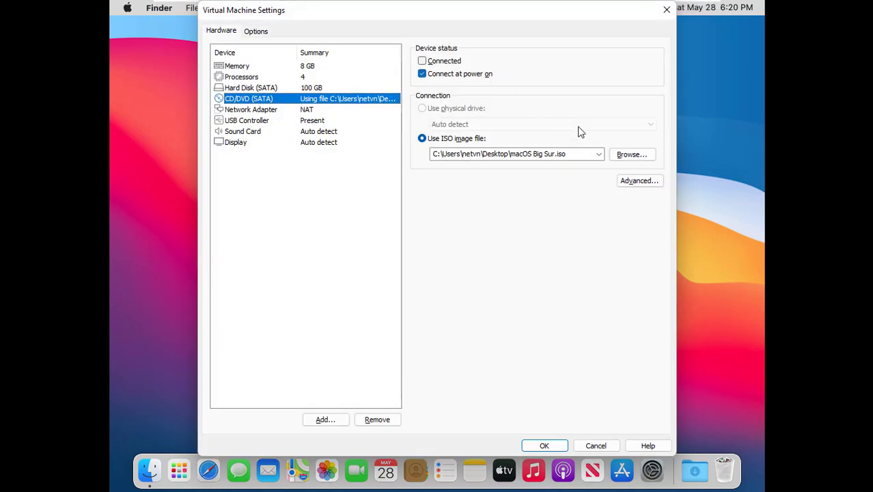
{"action": "left_click", "coordinate": [632, 155]}
{"action": "left_click", "coordinate": [428, 151]}
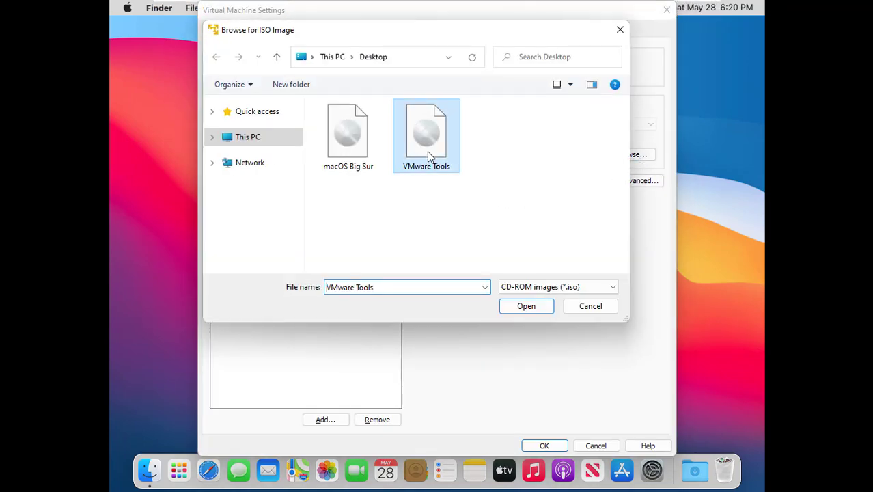
{"action": "left_click", "coordinate": [527, 308]}
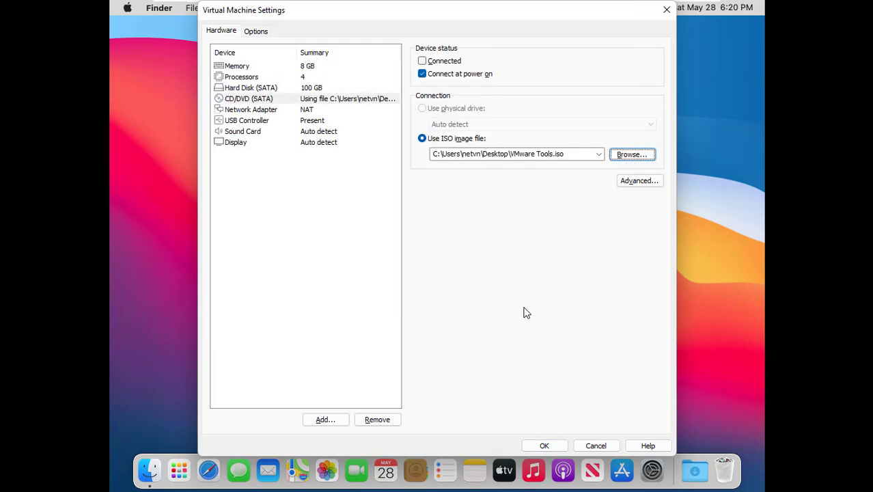
{"action": "left_click", "coordinate": [539, 446]}
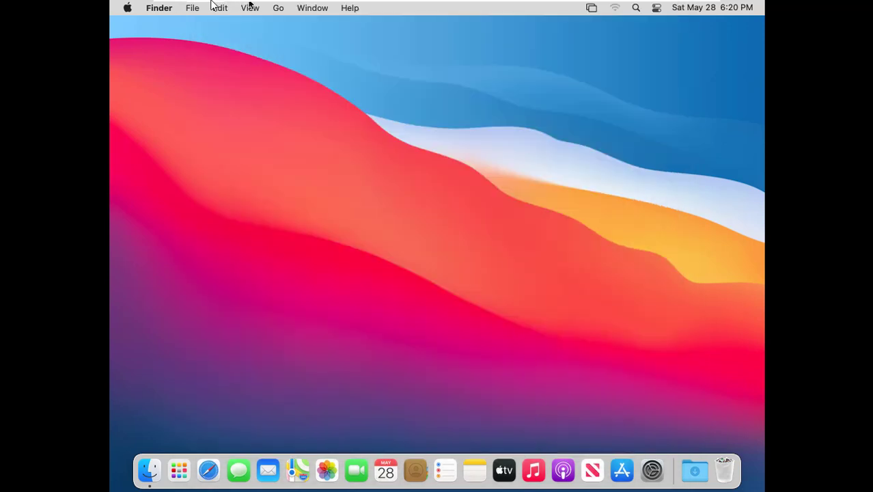
Connect the CD/DVD (SATA) drive to the virtual machine to mount the VMware Tools disc.
{"action": "left_click", "coordinate": [216, 8]}
{"action": "mouse_move", "coordinate": [229, 60]}
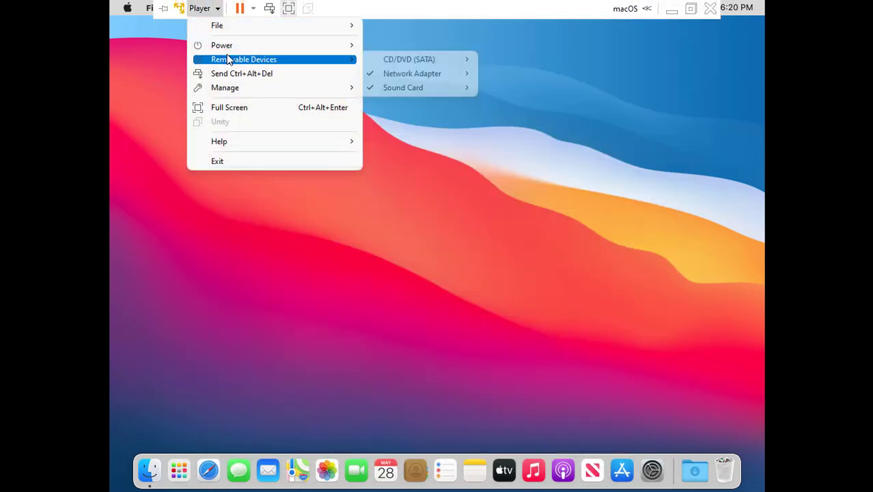
{"action": "mouse_move", "coordinate": [374, 60]}
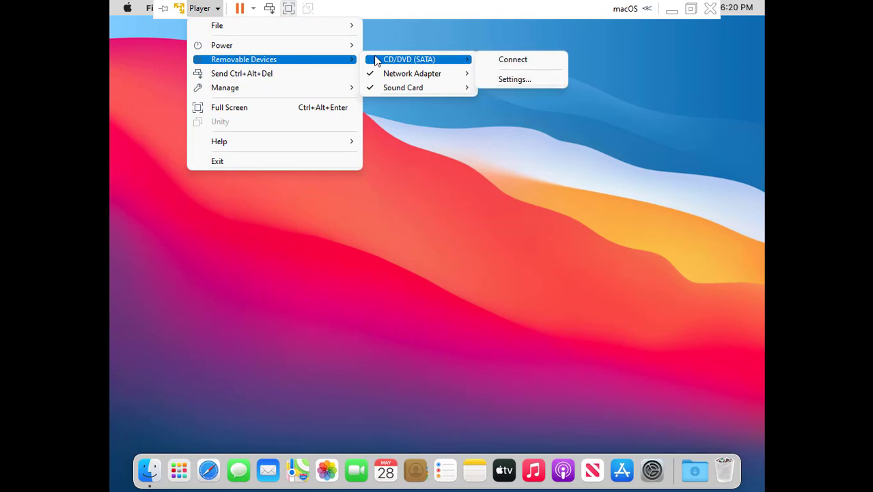
{"action": "left_click", "coordinate": [502, 60]}
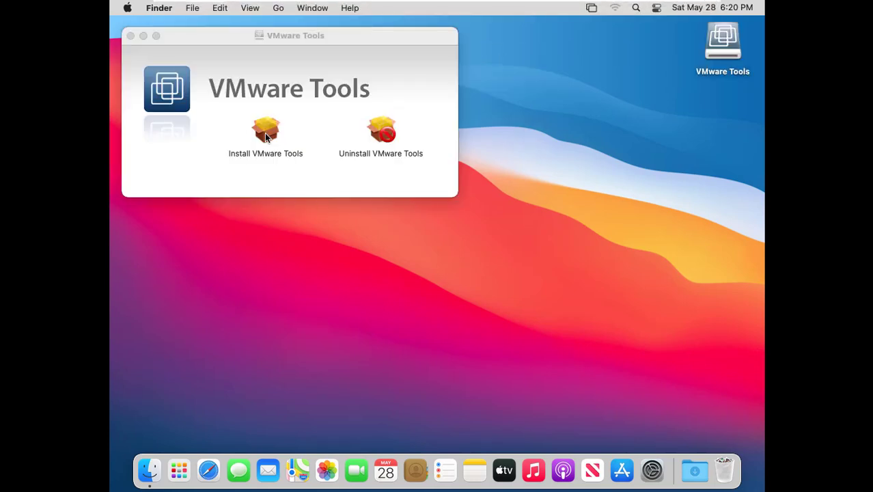
Run the VMware Tools installer as a standard installation on the macos disk and authorize it with the account password.
{"action": "left_click", "coordinate": [266, 135]}
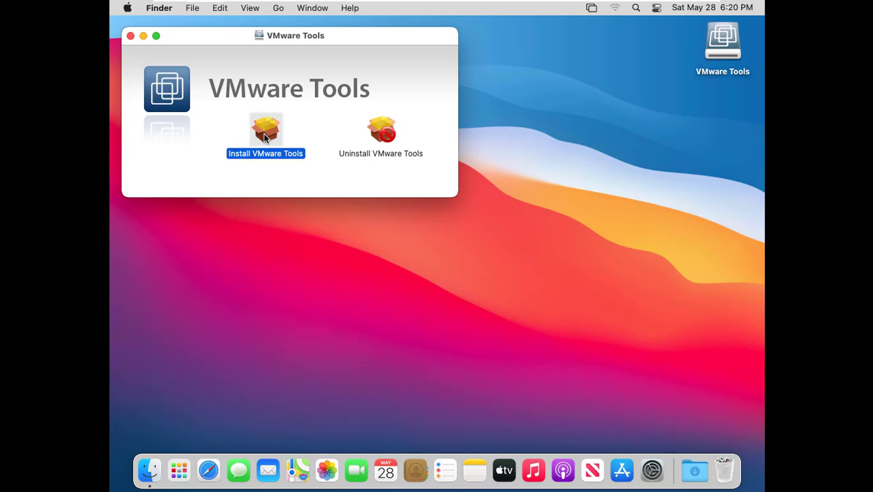
{"action": "double_click", "coordinate": [264, 134]}
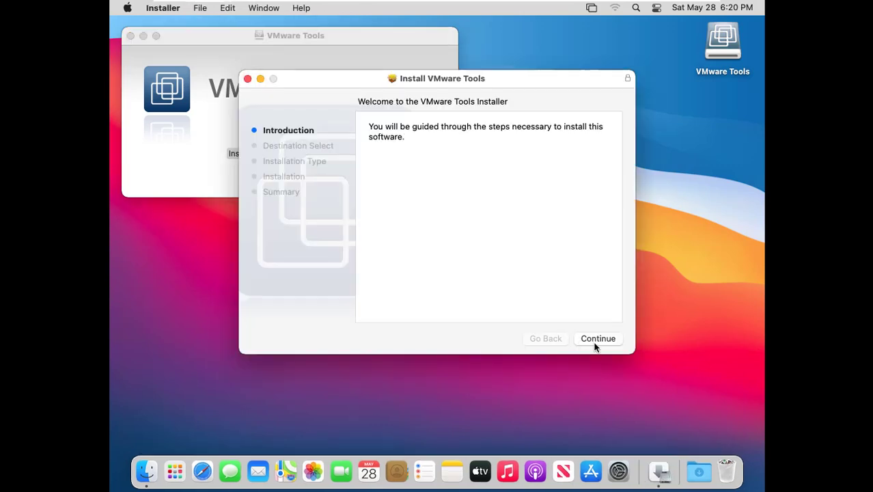
{"action": "left_click", "coordinate": [594, 341]}
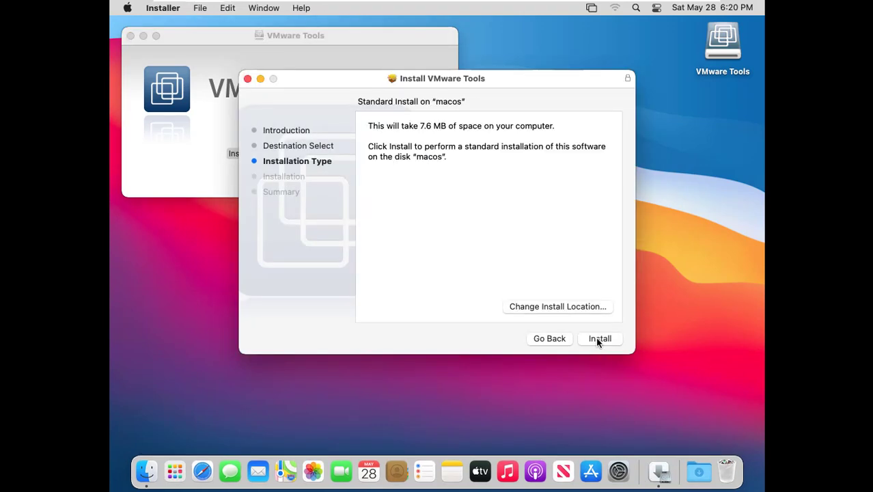
{"action": "left_click", "coordinate": [597, 340]}
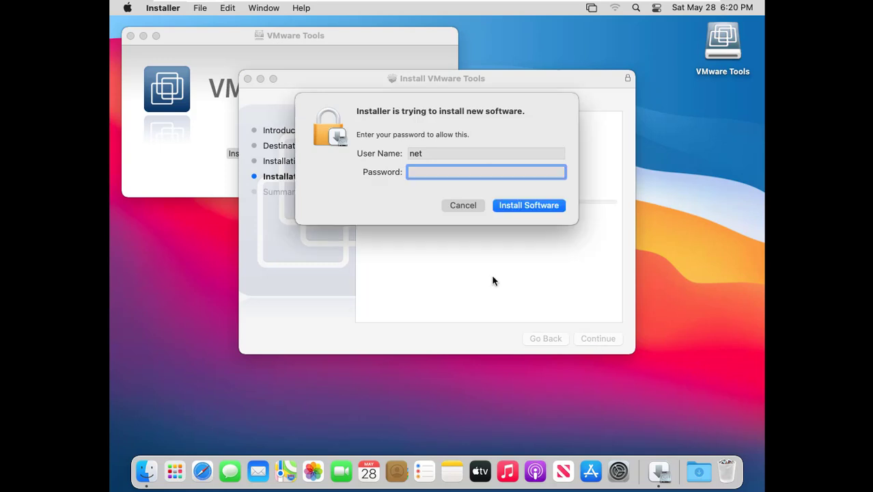
{"action": "type", "text": "****"}
{"action": "left_click", "coordinate": [511, 205]}
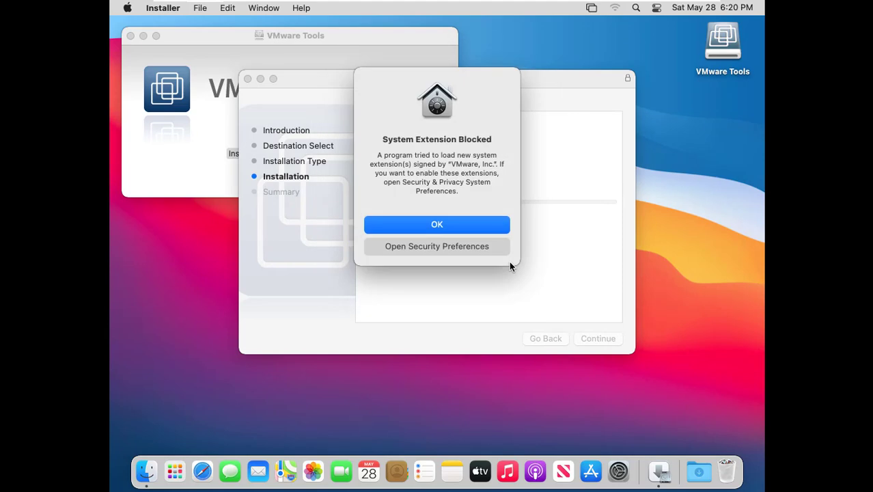
Unlock the Security & Privacy preferences with the account password and allow the blocked VMware, Inc. system software, postponing the restart.
{"action": "left_click", "coordinate": [454, 246]}
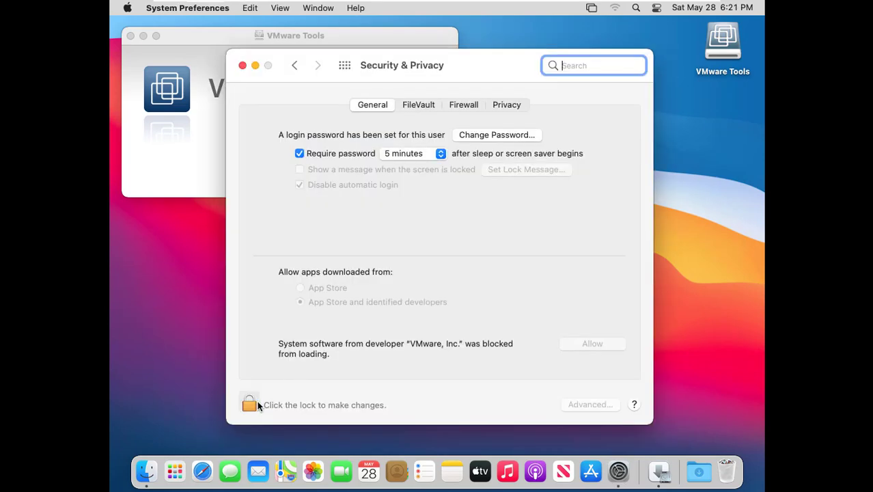
{"action": "left_click", "coordinate": [250, 404]}
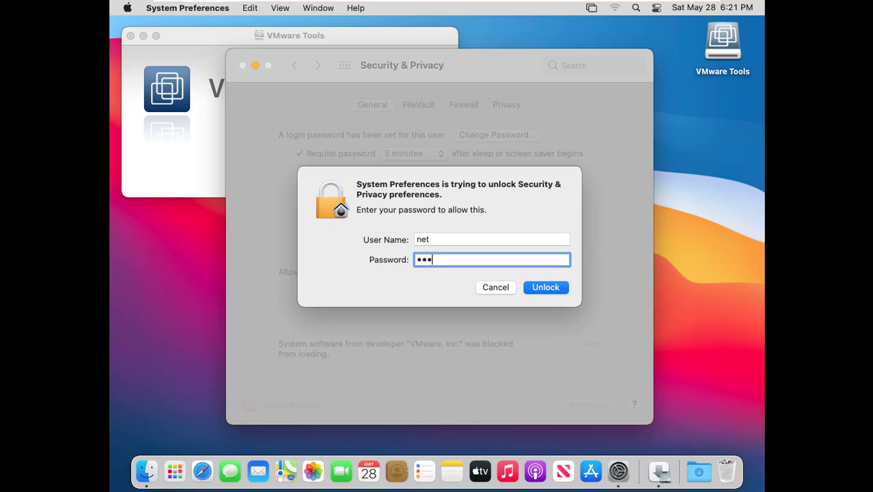
{"action": "left_click", "coordinate": [538, 287]}
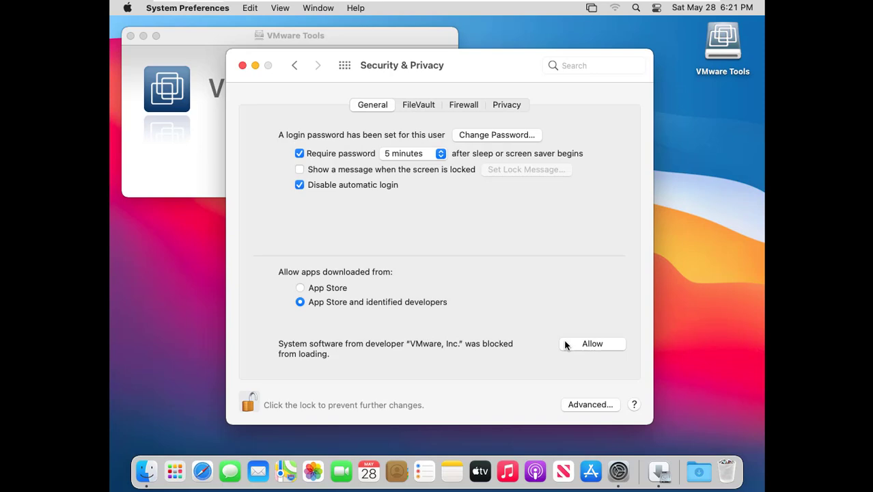
{"action": "left_click", "coordinate": [593, 345]}
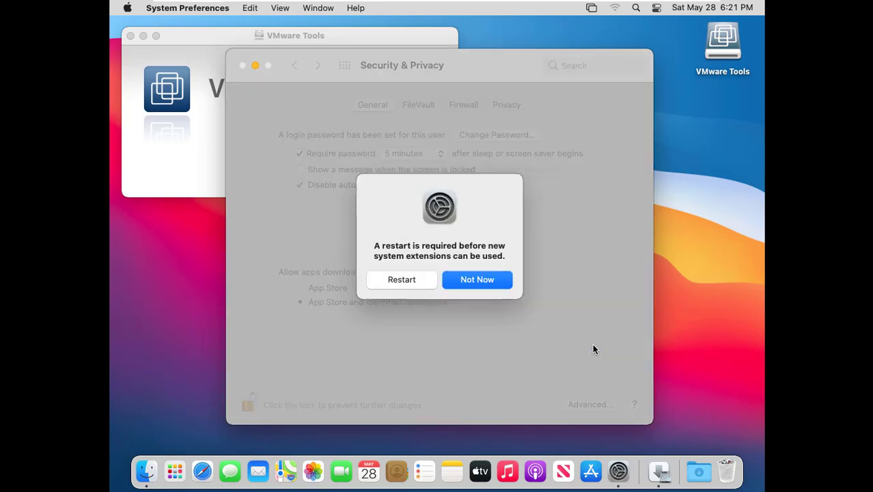
{"action": "left_click", "coordinate": [478, 280]}
Restart the Mac to finish the VMware Tools installation, log back in with the account password, and close the VMware Tools window.
{"action": "key", "text": "cmd+q"}
{"action": "left_click", "coordinate": [596, 338]}
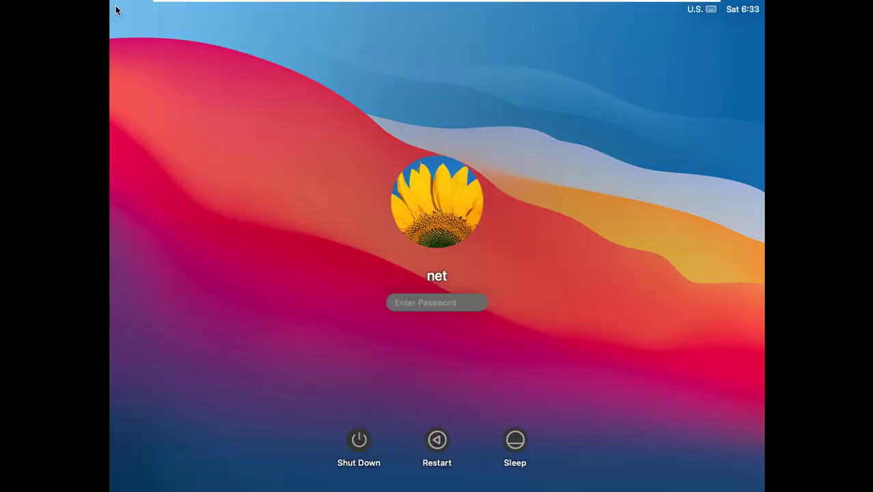
{"action": "type", "text": "•"}
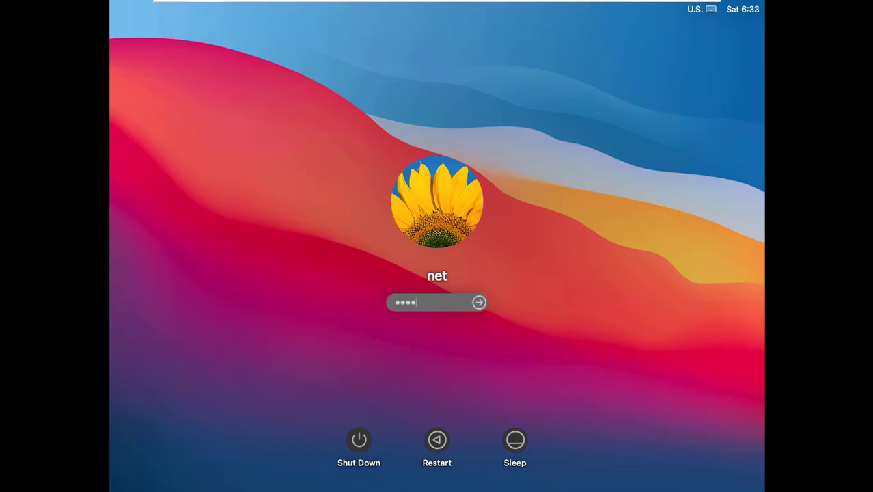
{"action": "type", "text": "•••"}
{"action": "key", "text": "Return"}
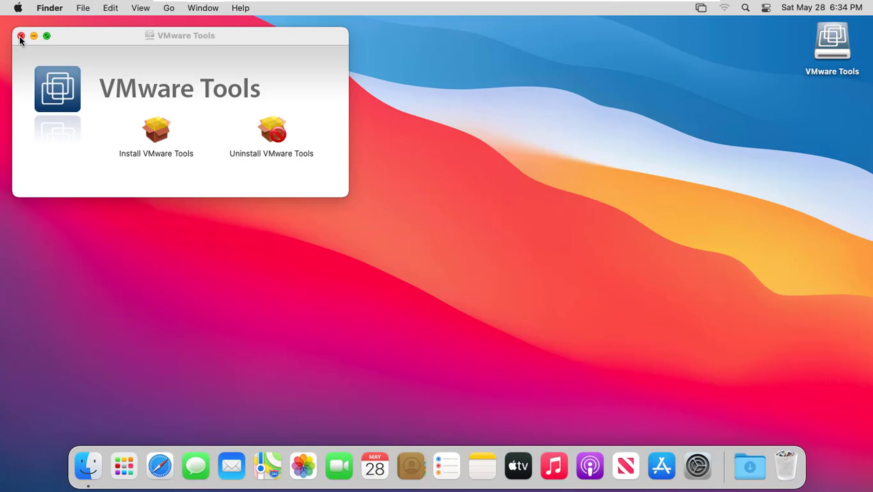
{"action": "left_click", "coordinate": [20, 36]}
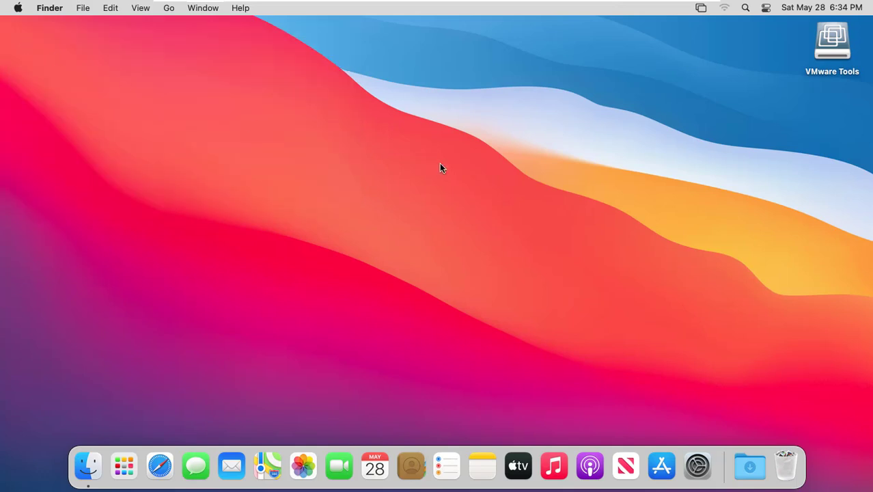
Open youtube.com in Safari to check the internet connection, and close the browser window.
{"action": "left_click", "coordinate": [159, 465]}
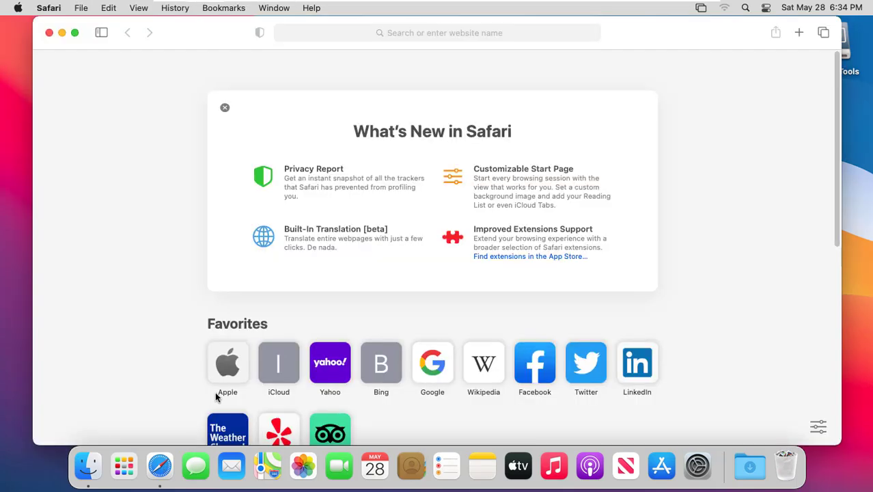
{"action": "left_click", "coordinate": [411, 33]}
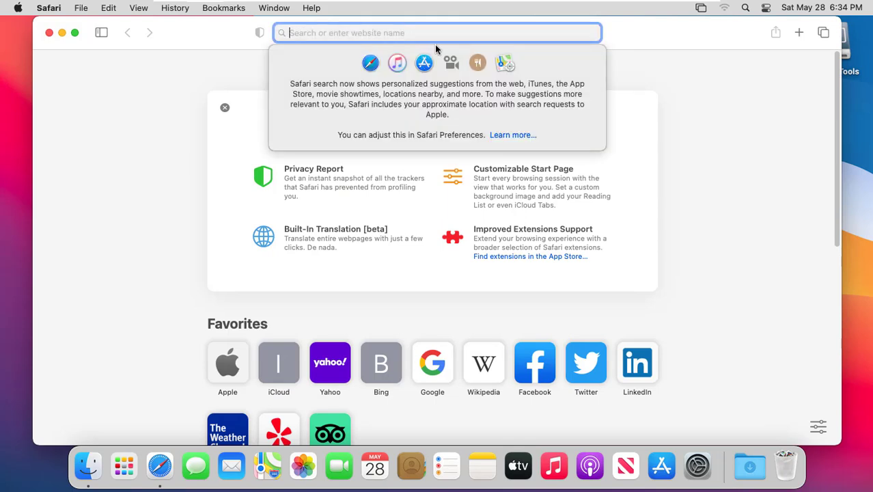
{"action": "type", "text": "yout"}
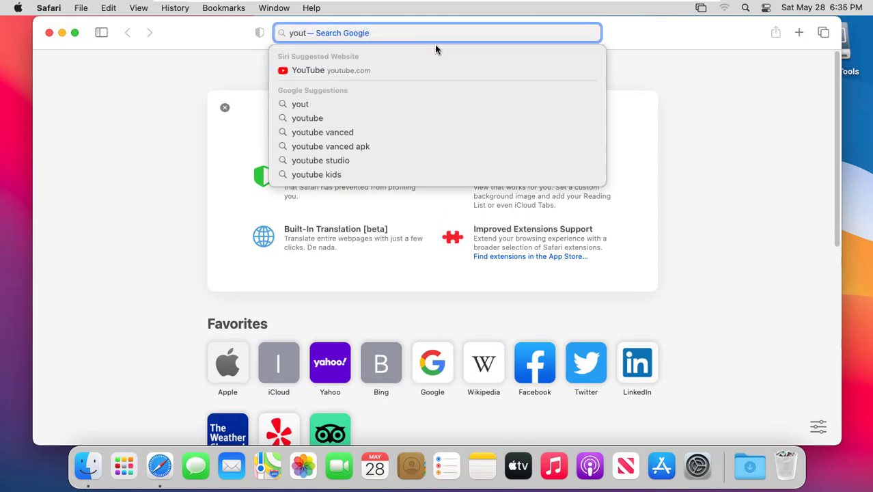
{"action": "left_click", "coordinate": [377, 70]}
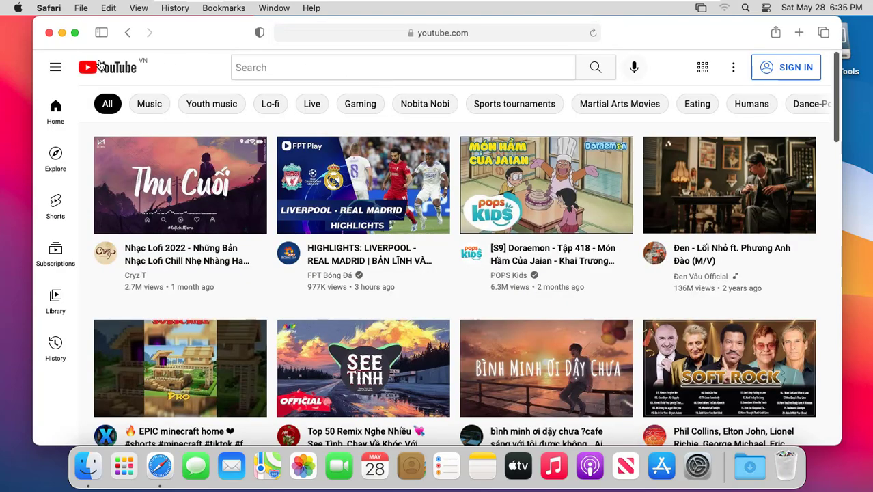
{"action": "left_click", "coordinate": [49, 33]}
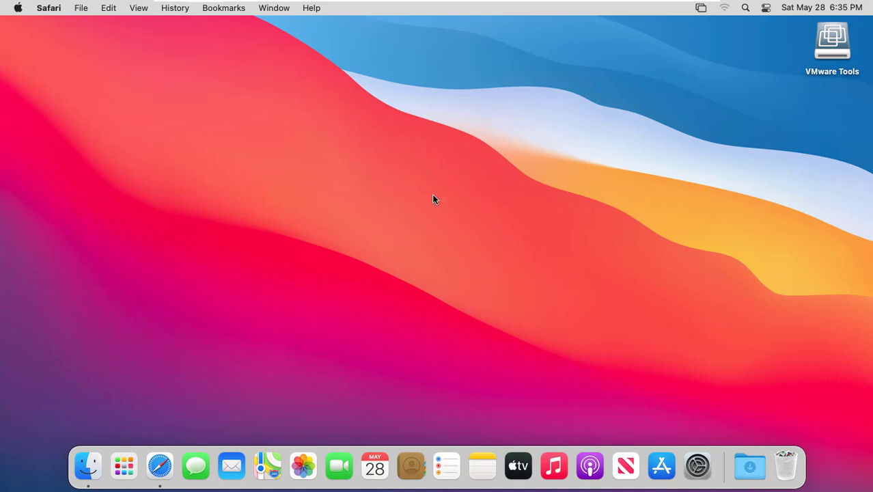
{"action": "left_click", "coordinate": [432, 199]}
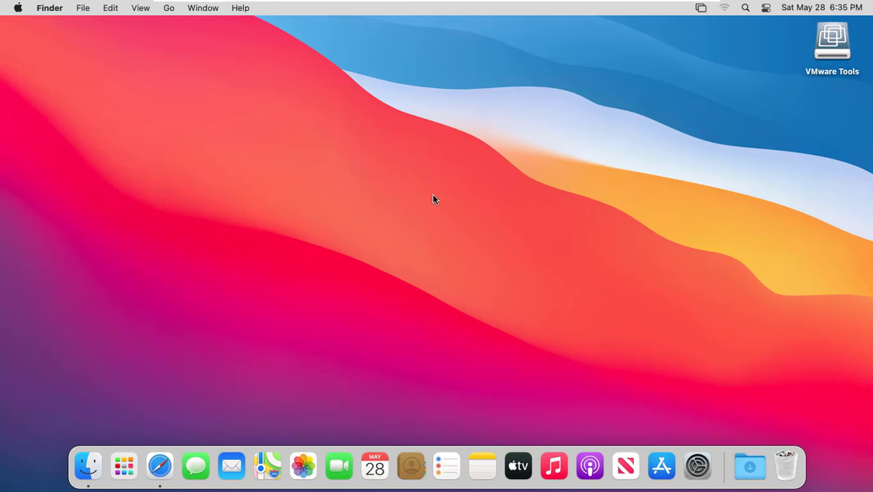
Check Software Update in System Preferences and start the upgrade to macOS Monterey.
{"action": "left_click", "coordinate": [702, 476]}
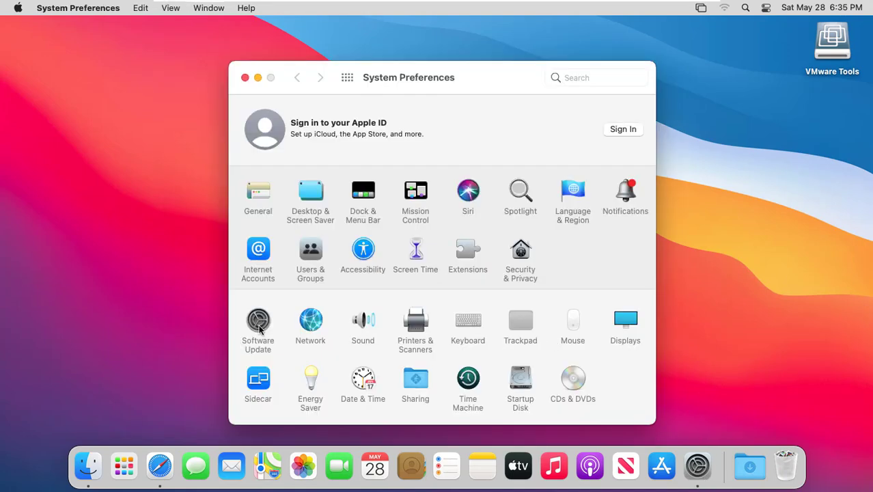
{"action": "left_click", "coordinate": [258, 321]}
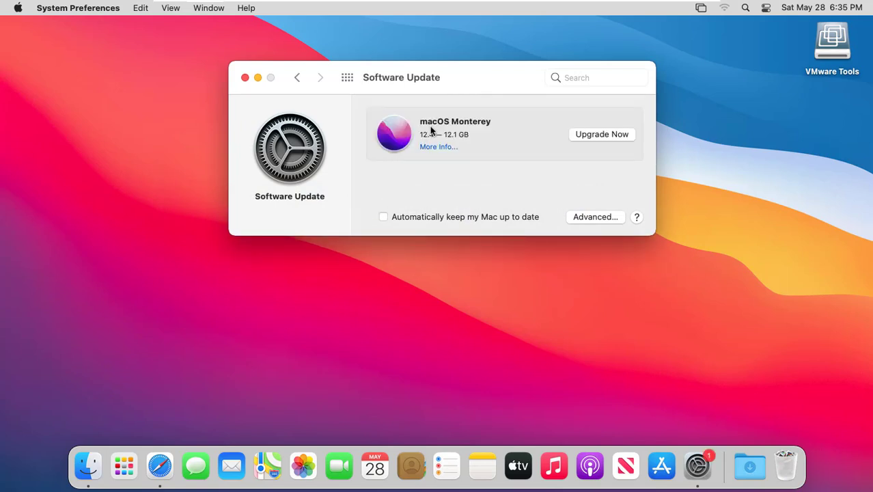
{"action": "left_click", "coordinate": [603, 134]}
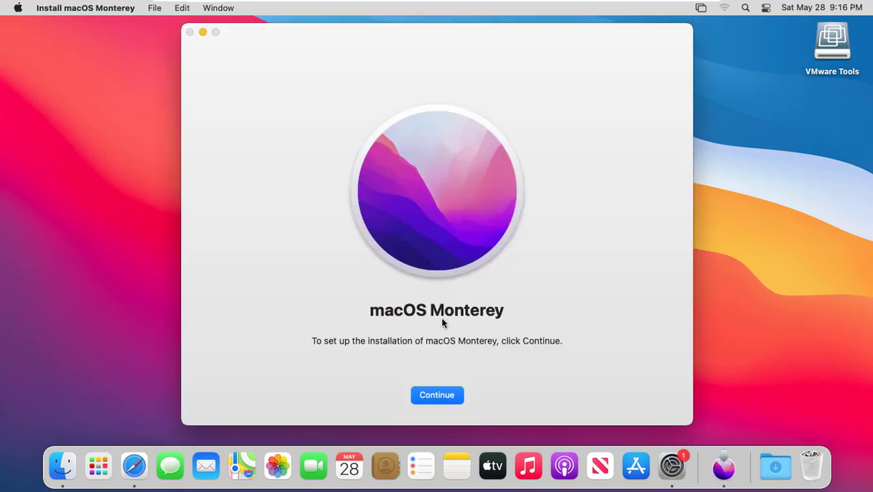
Accept the macOS Monterey license agreement and install it on the macos disk, authorizing with the administrator password.
{"action": "left_click", "coordinate": [445, 402]}
{"action": "left_click", "coordinate": [467, 397]}
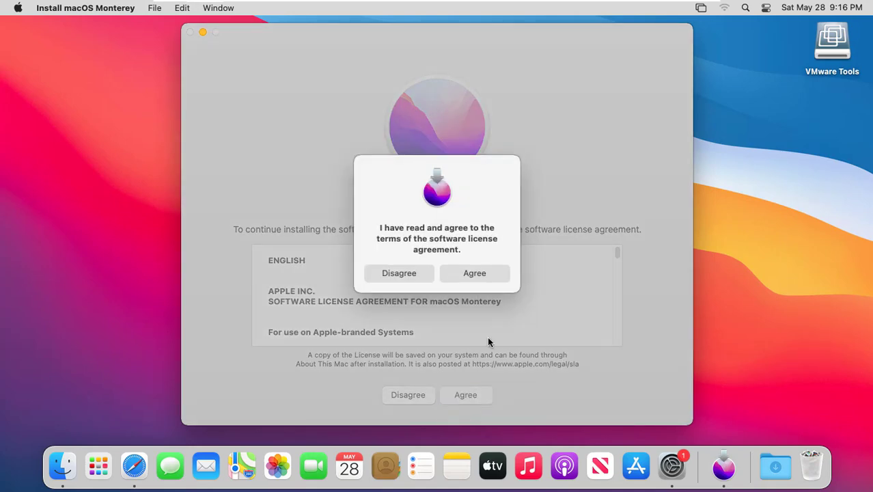
{"action": "left_click", "coordinate": [474, 273]}
{"action": "left_click", "coordinate": [466, 394]}
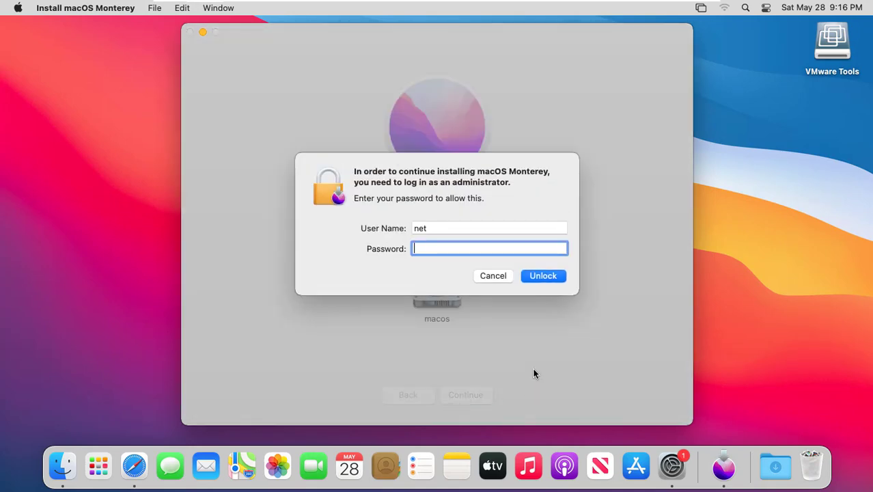
{"action": "type", "text": "****"}
{"action": "left_click", "coordinate": [544, 277]}
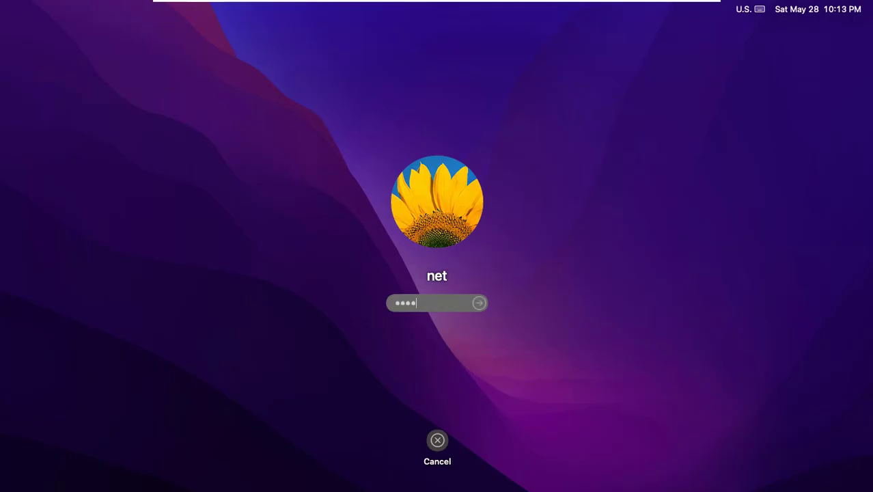
Log in to the upgraded system with the account password and close the Software Update window.
{"action": "key", "text": "Return"}
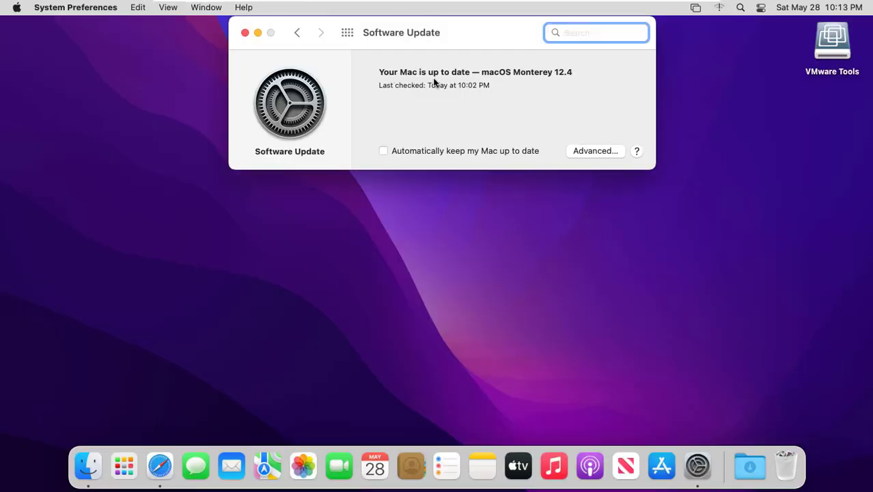
{"action": "left_click", "coordinate": [245, 32]}
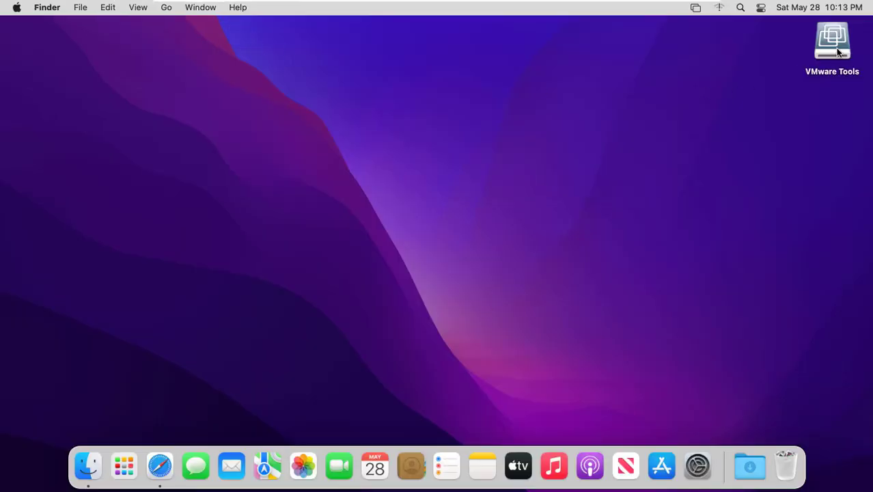